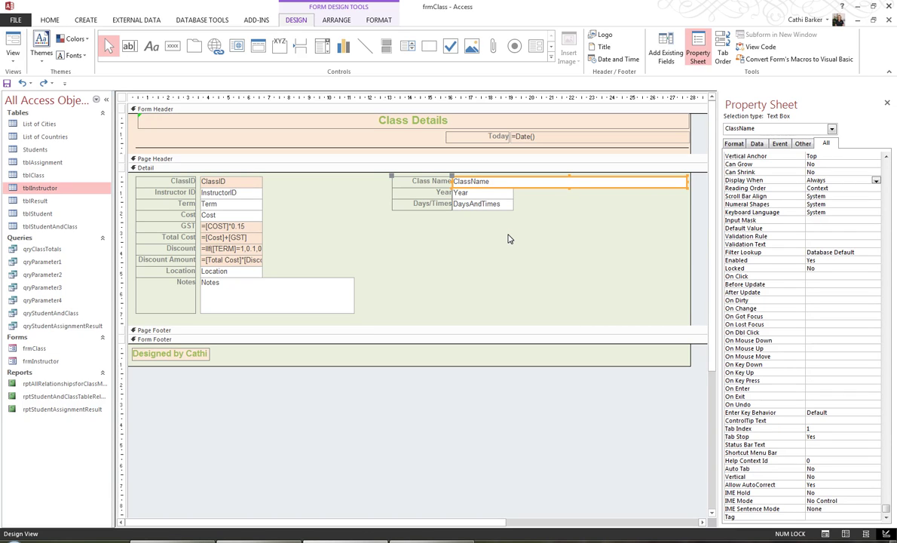
- Delete the Term text box and its label from the form's Detail section
left_click(506, 237)
left_click(505, 237)
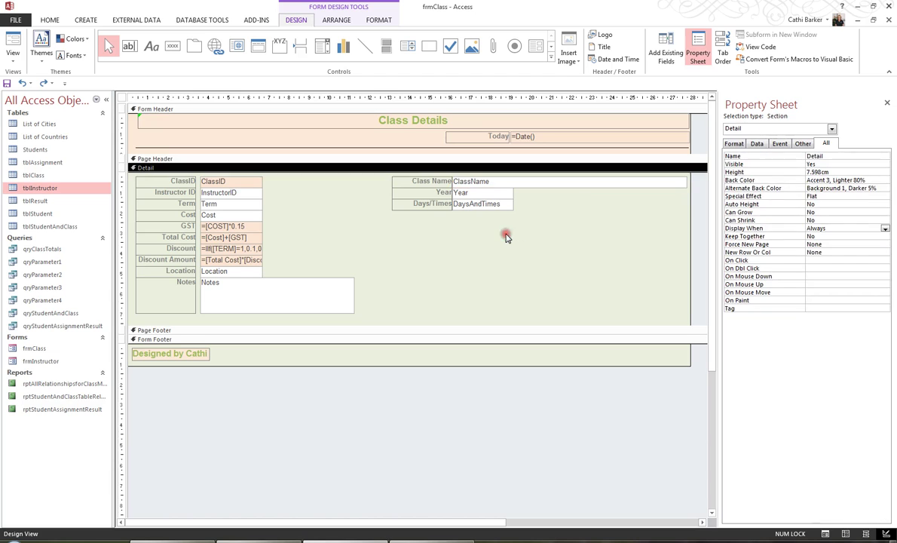
left_click(230, 205)
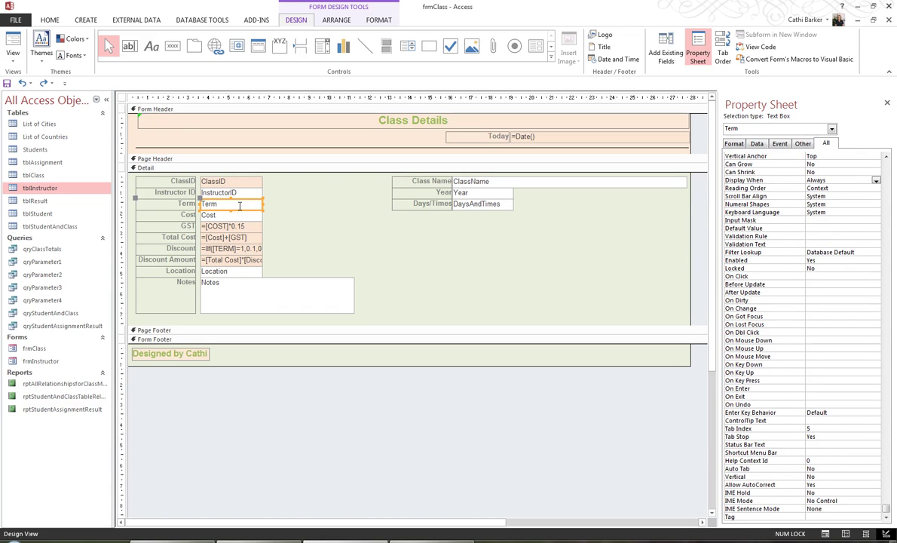
key("Delete")
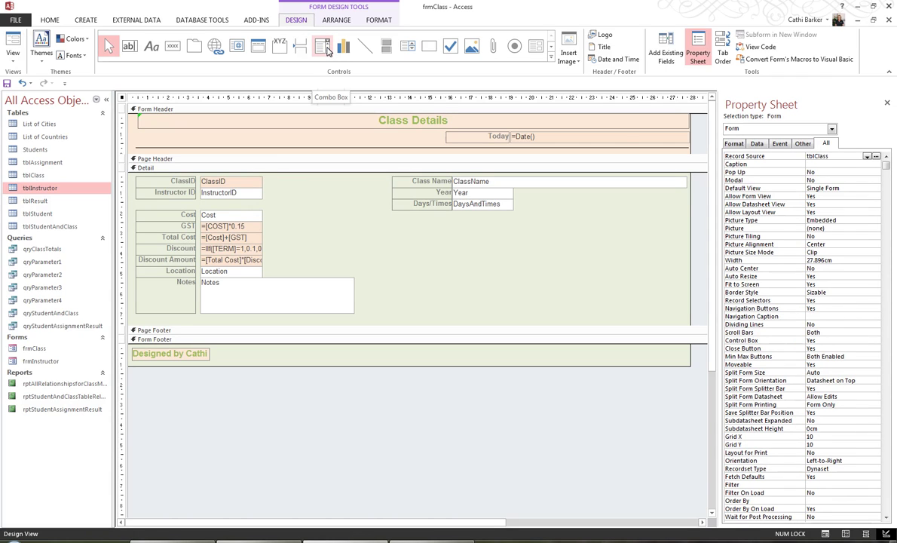
- Add a combo box with the control wizard in the blank area beneath Days/Times, choosing to type in the values it lists
left_click(552, 59)
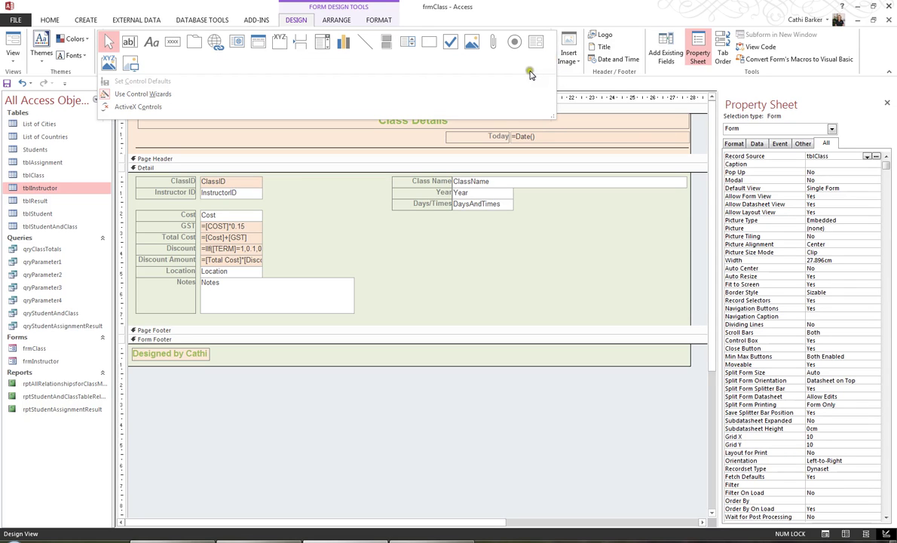
left_click(182, 97)
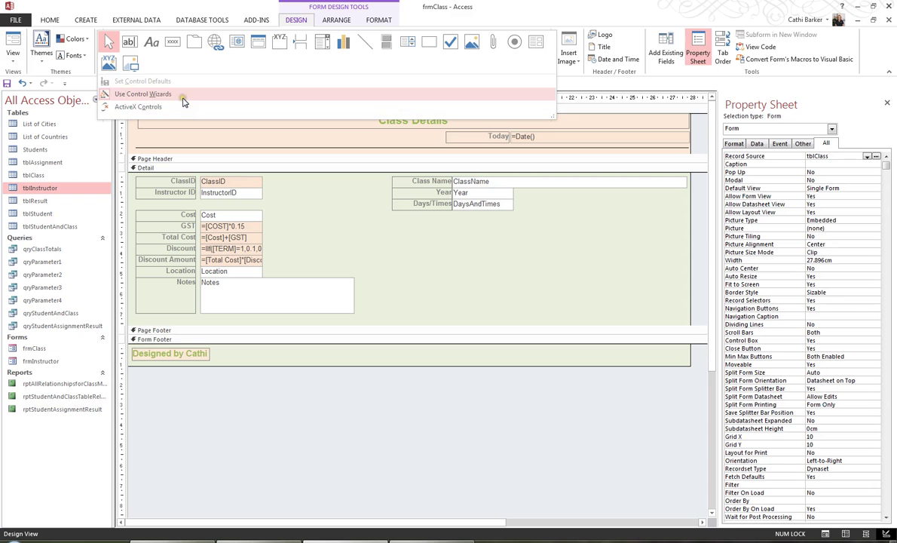
left_click(323, 46)
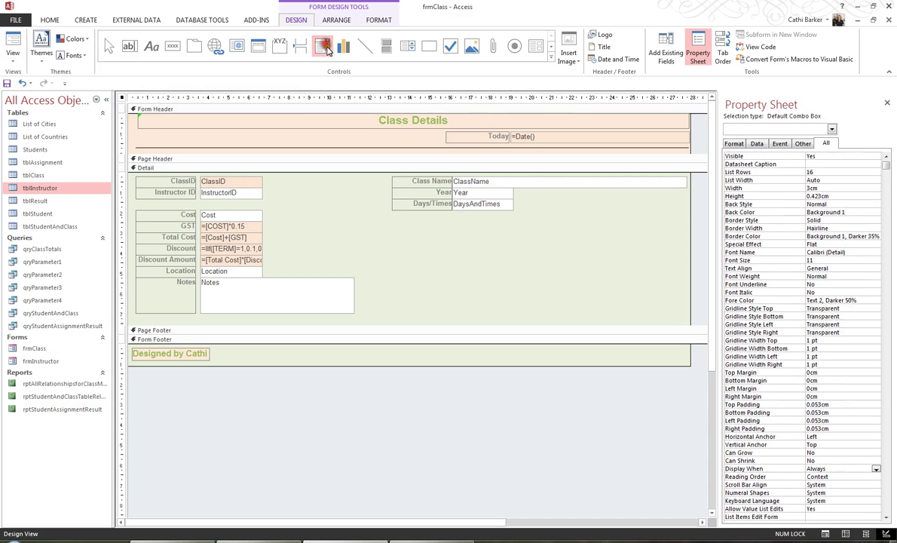
left_click(471, 242)
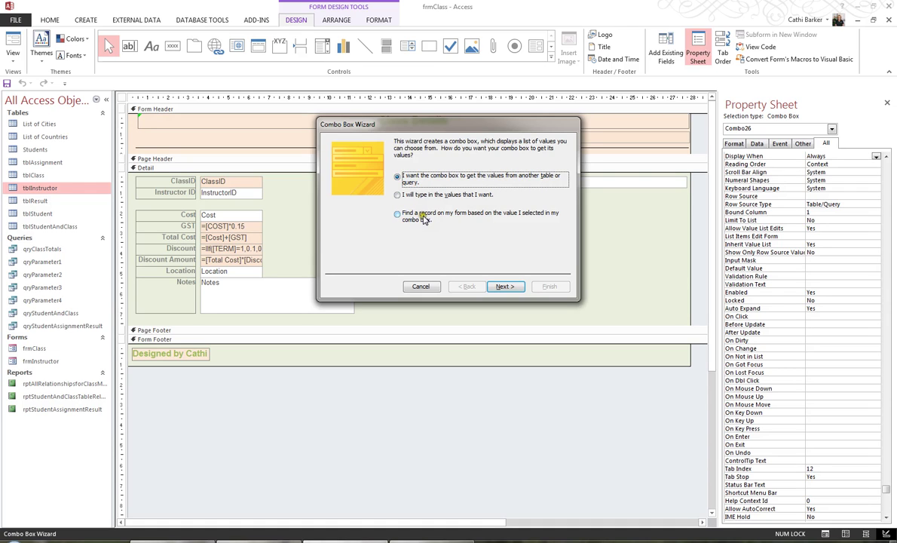
left_click(406, 196)
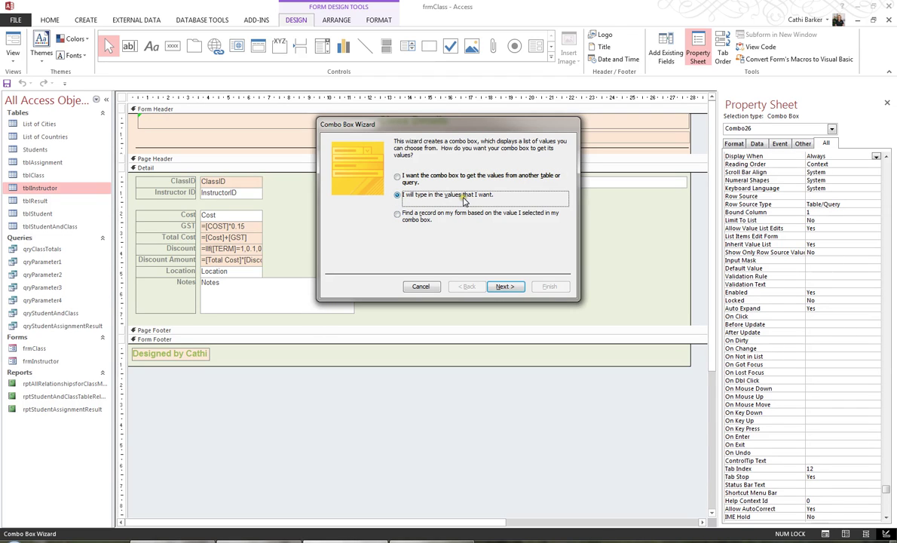
left_click(511, 289)
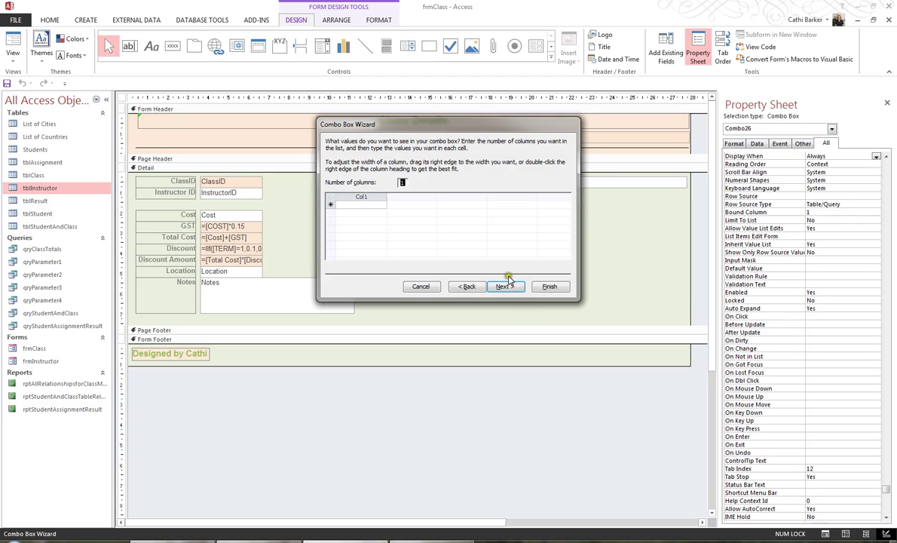
- Enter 1, 2, 3 and 4 as the combo box's values in a single column and accept the list
left_click(355, 205)
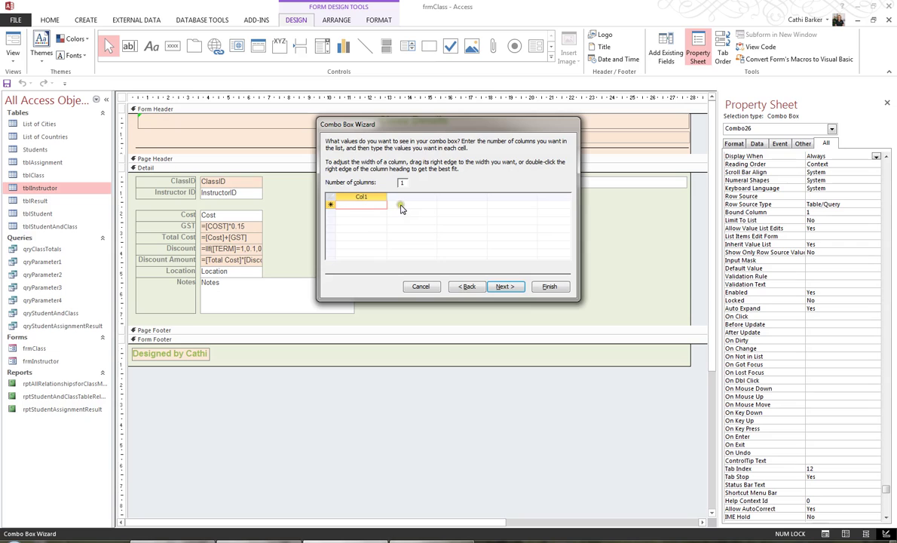
type("1")
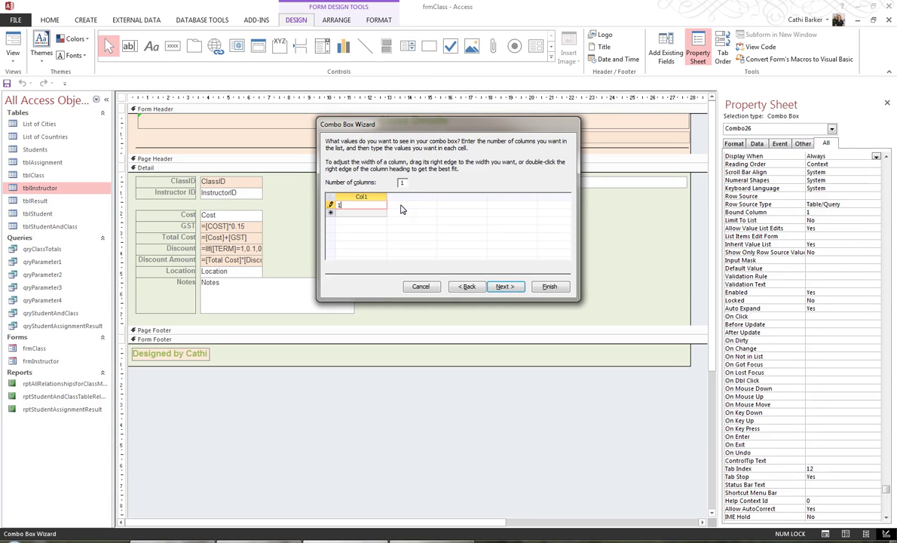
key("Tab")
type("2")
key("Tab")
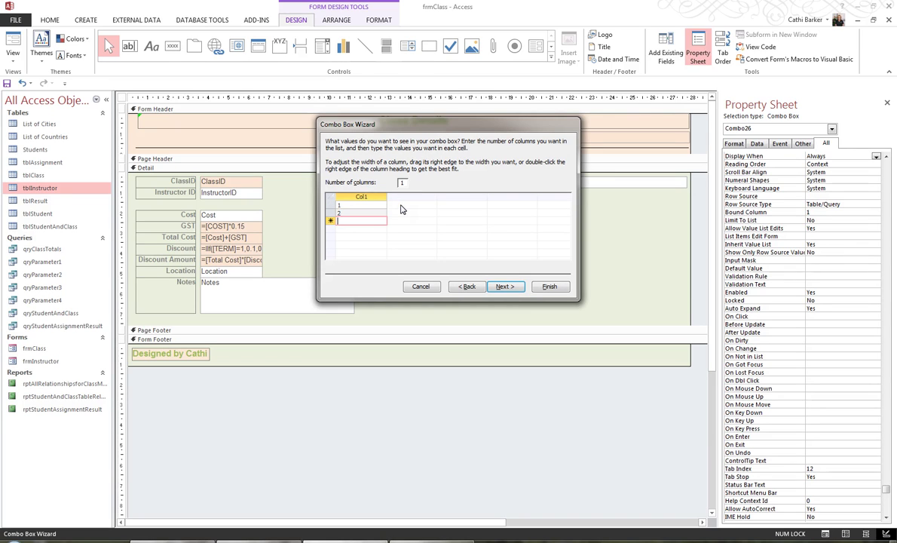
type("3")
key("Tab")
type("4")
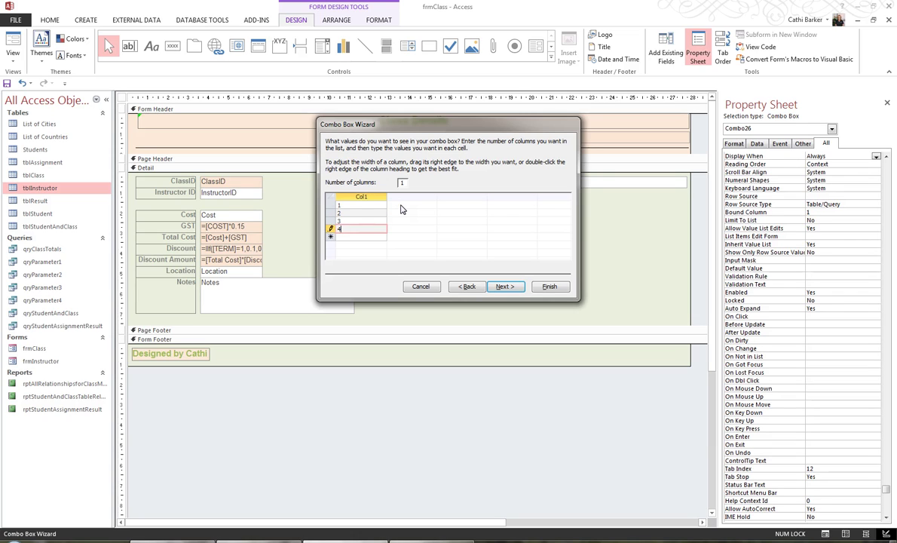
key("Tab")
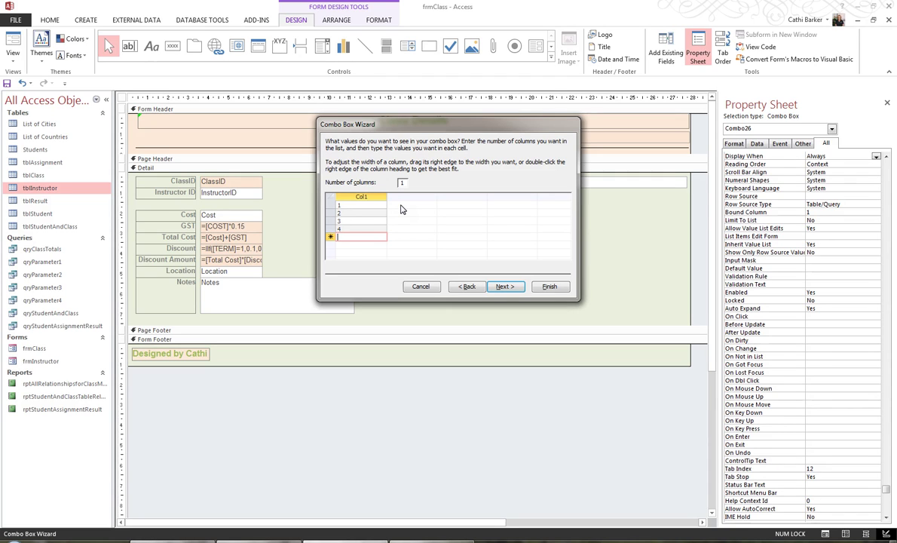
left_click(503, 286)
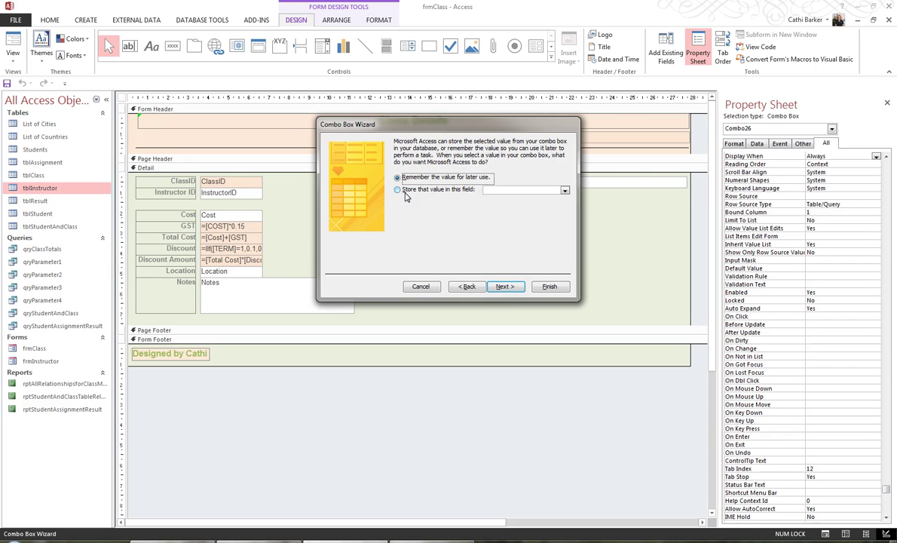
- Store the combo box's value in the Term field, label it Term and finish the wizard
left_click(405, 190)
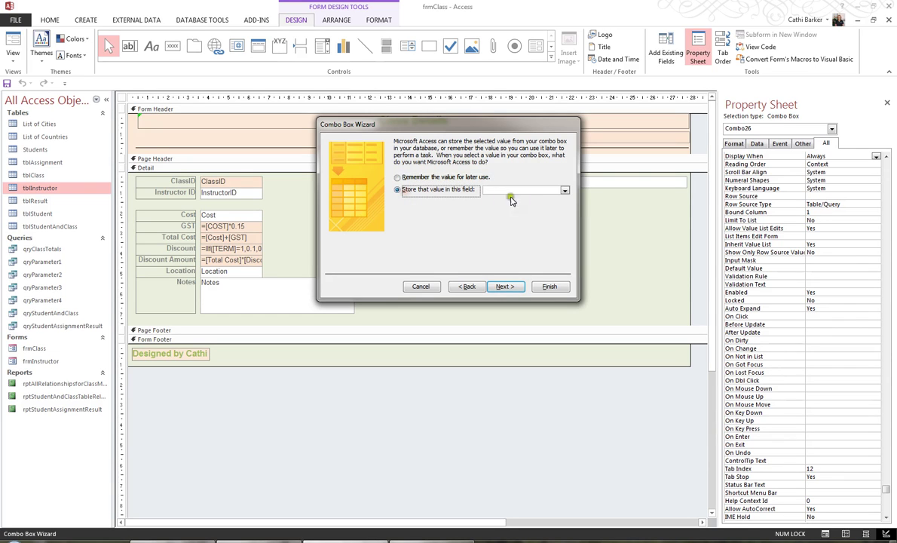
left_click(564, 191)
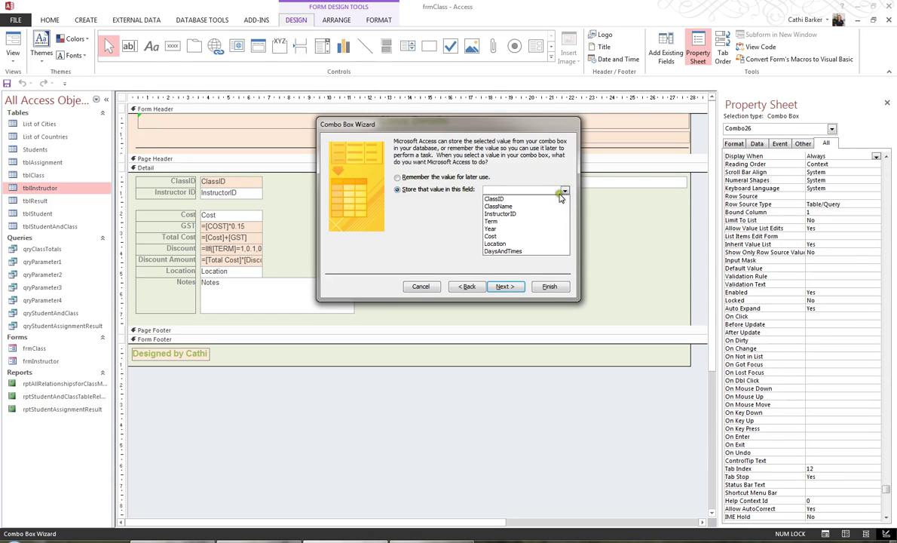
left_click(539, 223)
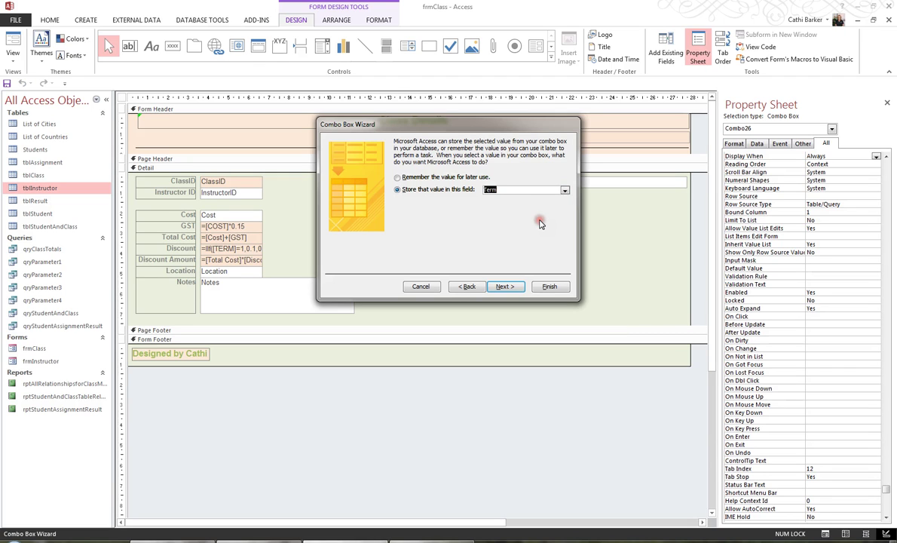
left_click(505, 286)
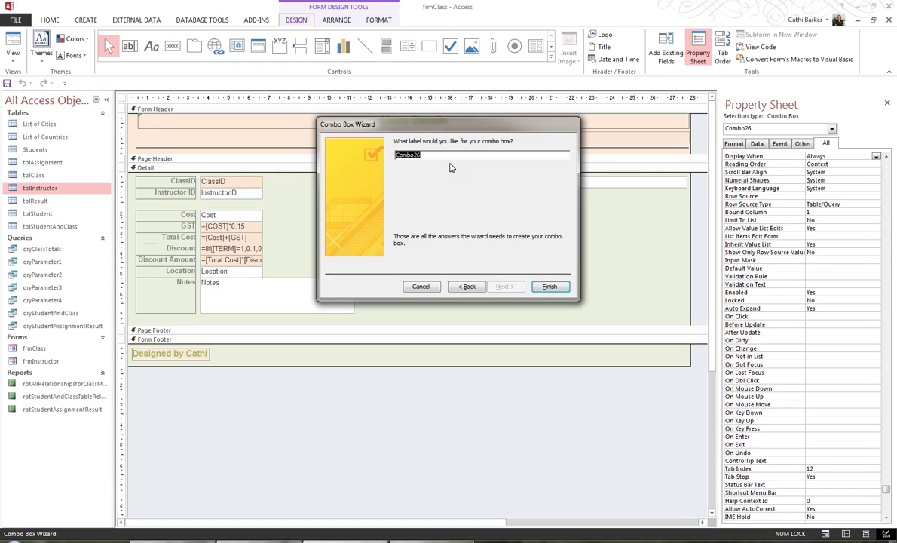
type("Term")
left_click(554, 287)
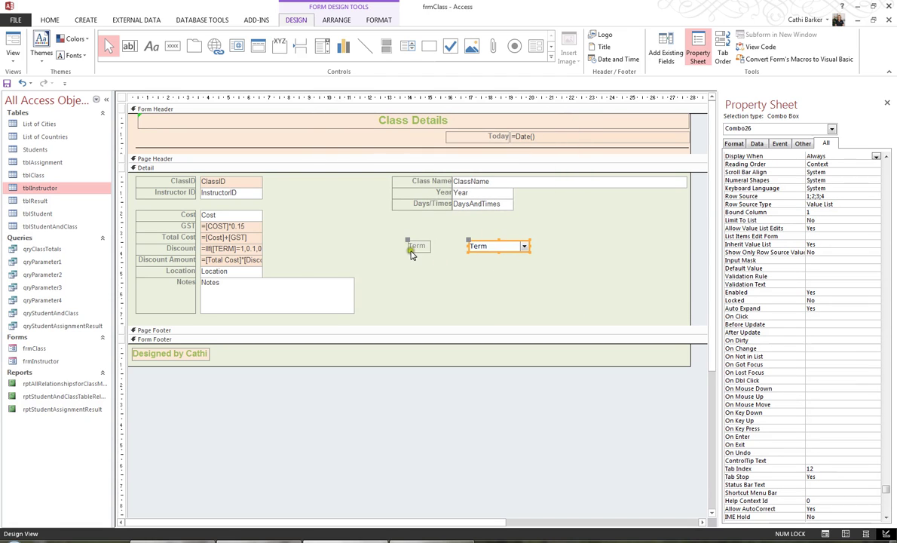
- Copy the DaysAndTimes text box's formatting onto the new Term combo box with Format Painter
left_click(472, 208, "shift")
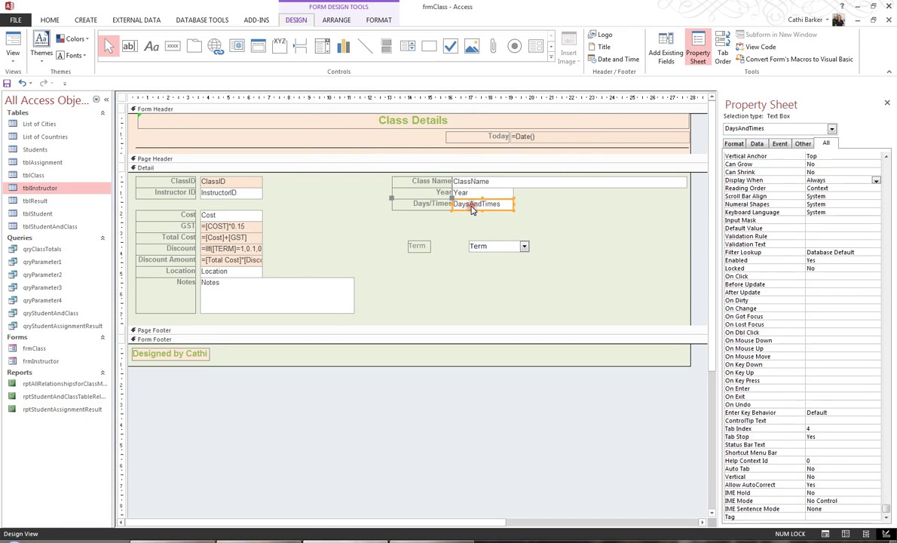
left_click(380, 20)
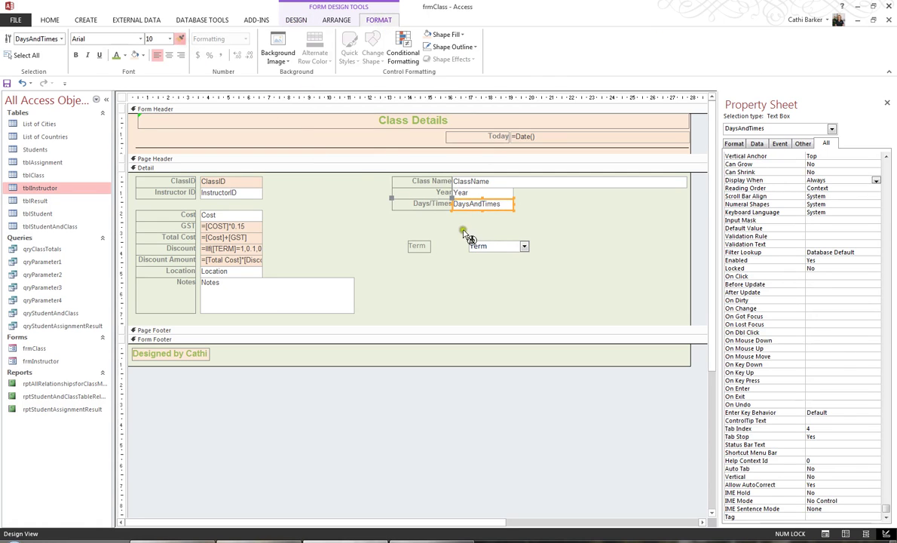
left_click(488, 246)
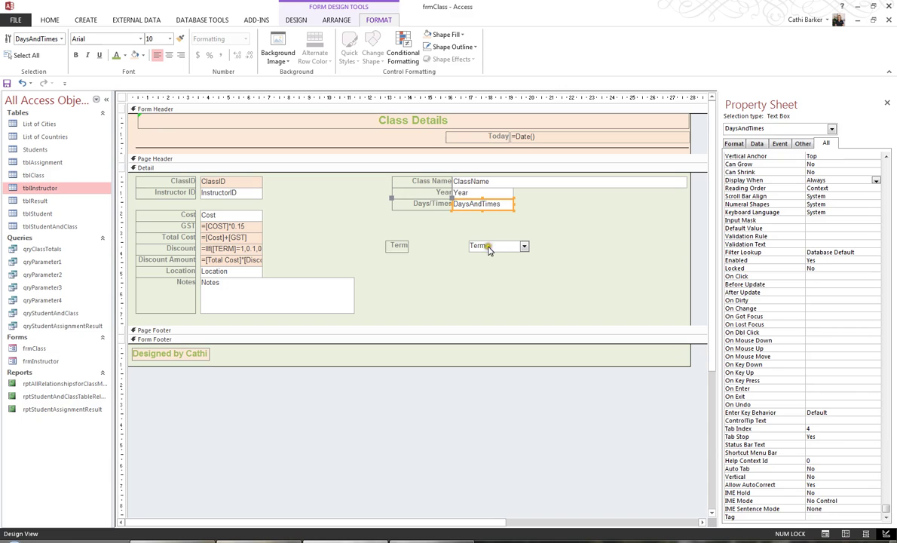
left_click(433, 262)
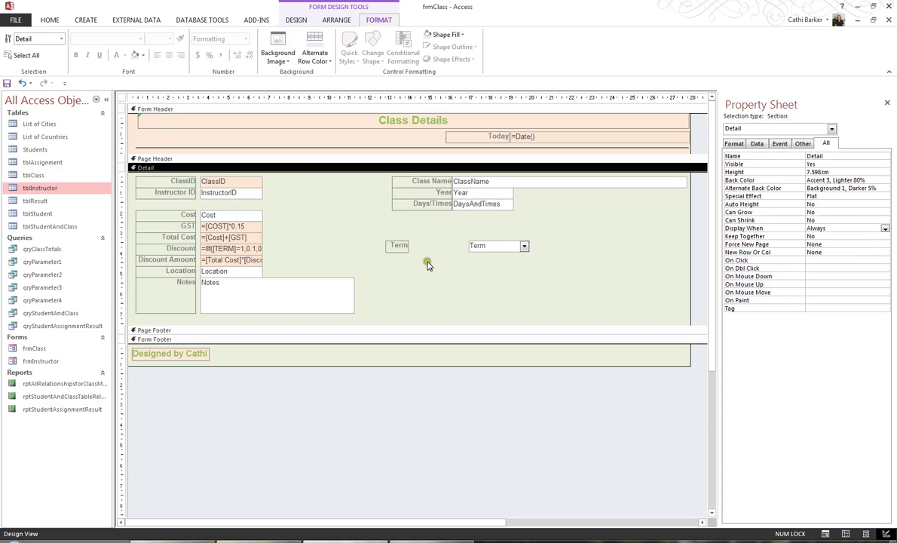
- Show the form in Form View and check the choices offered by the Term combo box
left_click(49, 20)
left_click(13, 58)
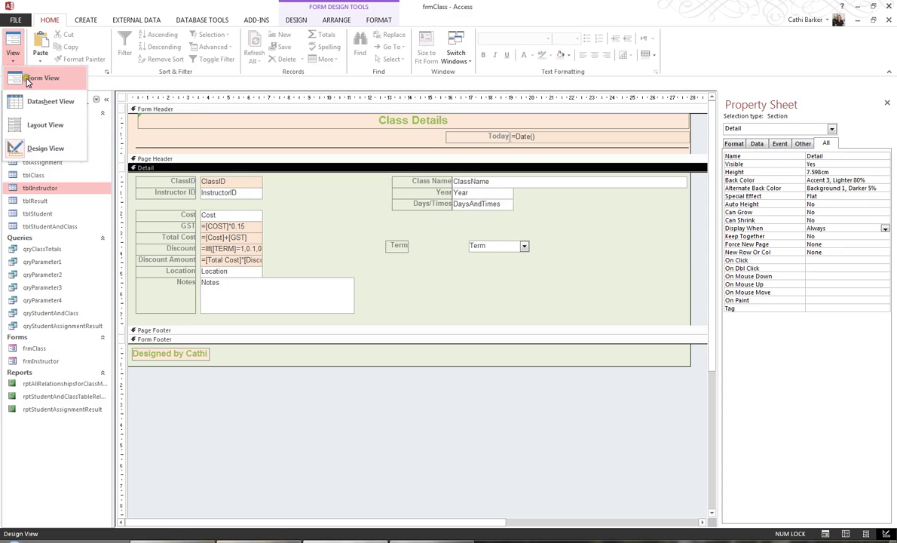
left_click(42, 77)
left_click(523, 206)
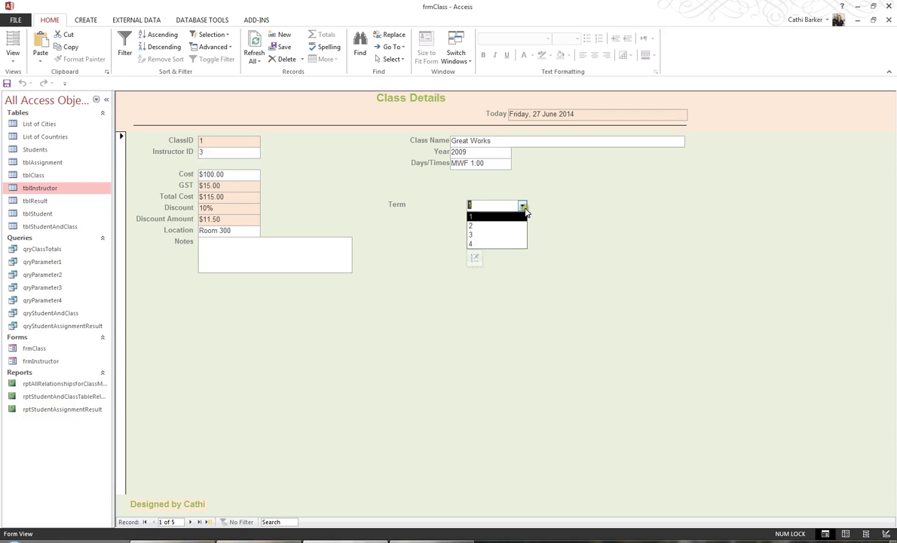
left_click(522, 206)
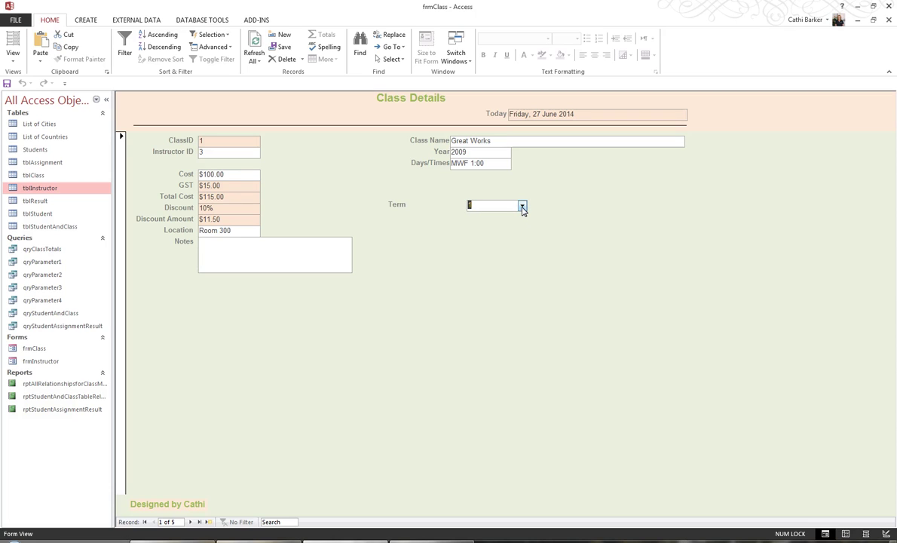
left_click(522, 206)
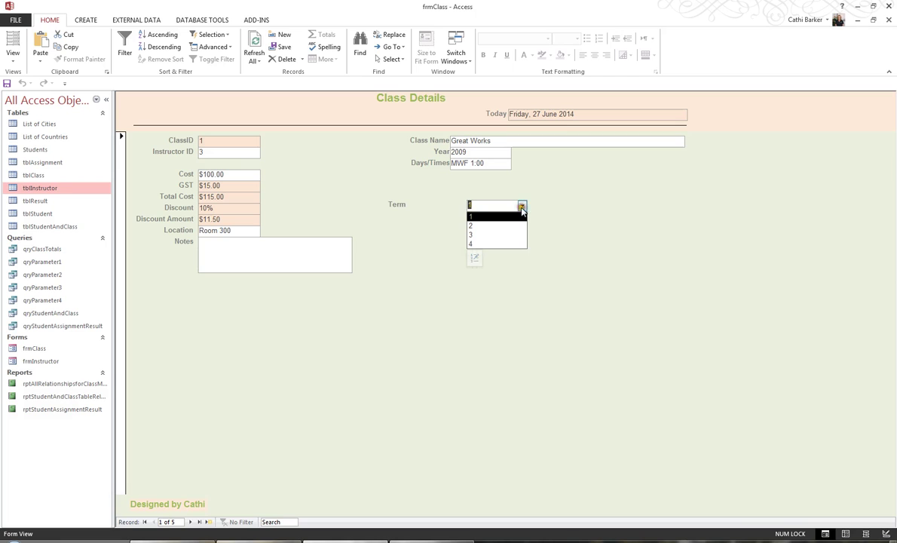
left_click(522, 206)
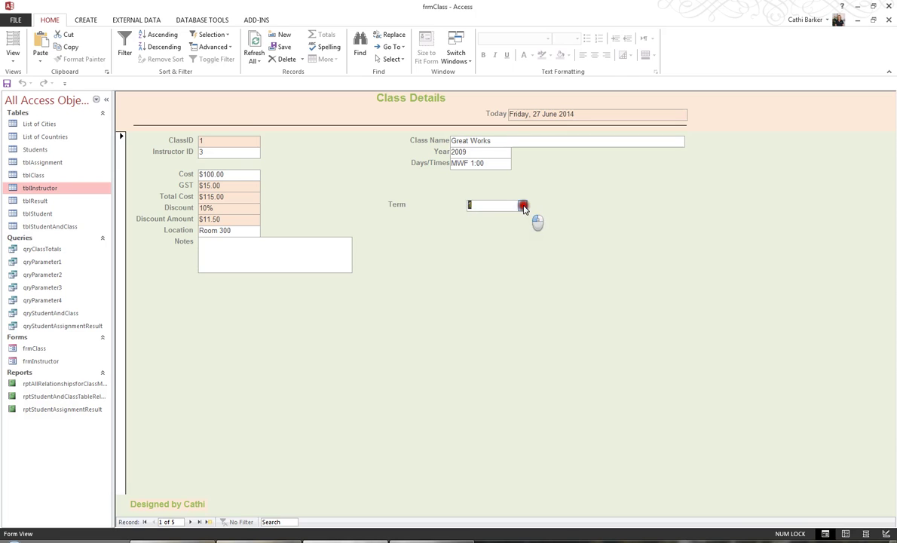
- Return to Design View and inspect the properties of the Term combo box, the form, and its Form Header, Page Header and Detail sections
left_click(13, 53)
left_click(33, 148)
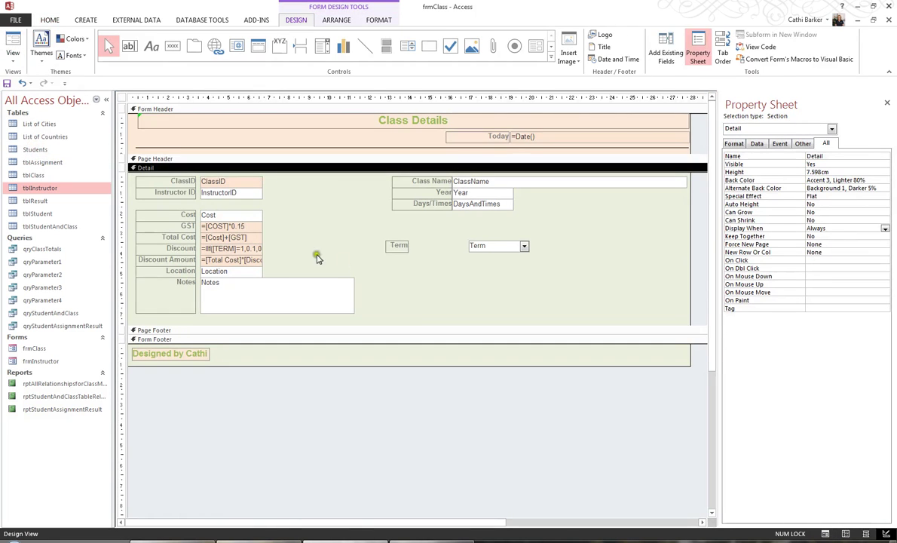
left_click(486, 249)
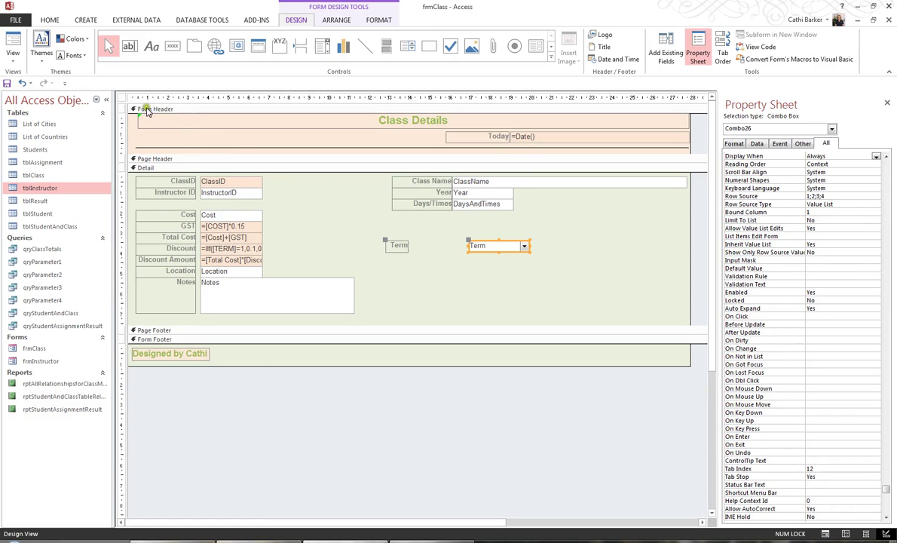
left_click(122, 98)
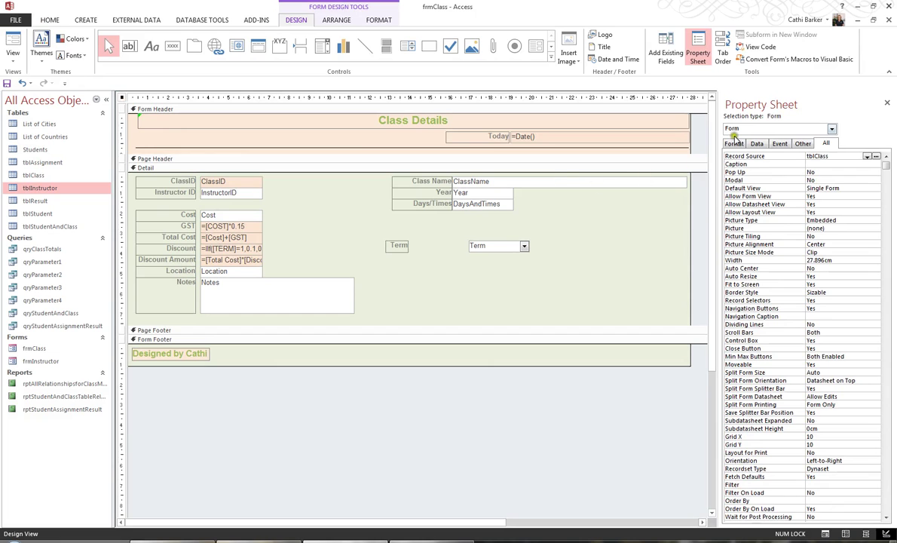
left_click(195, 109)
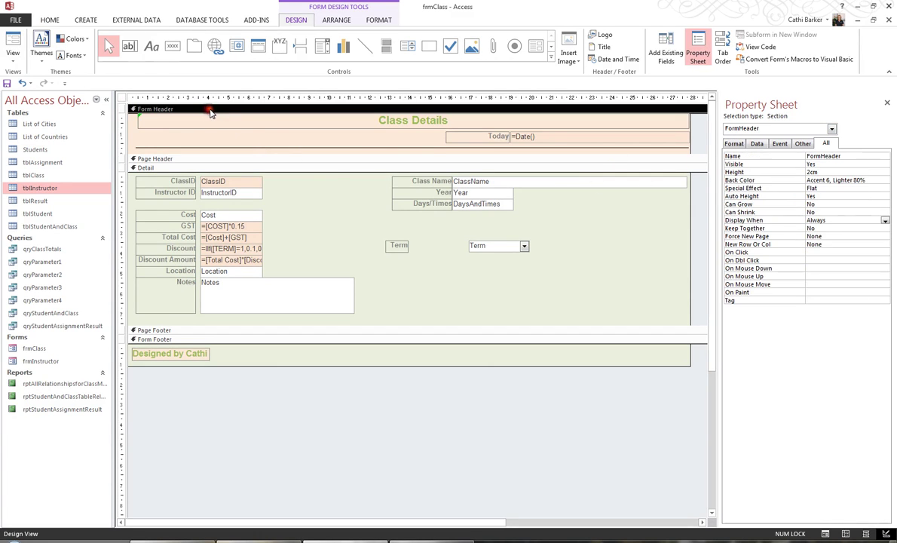
left_click(309, 158)
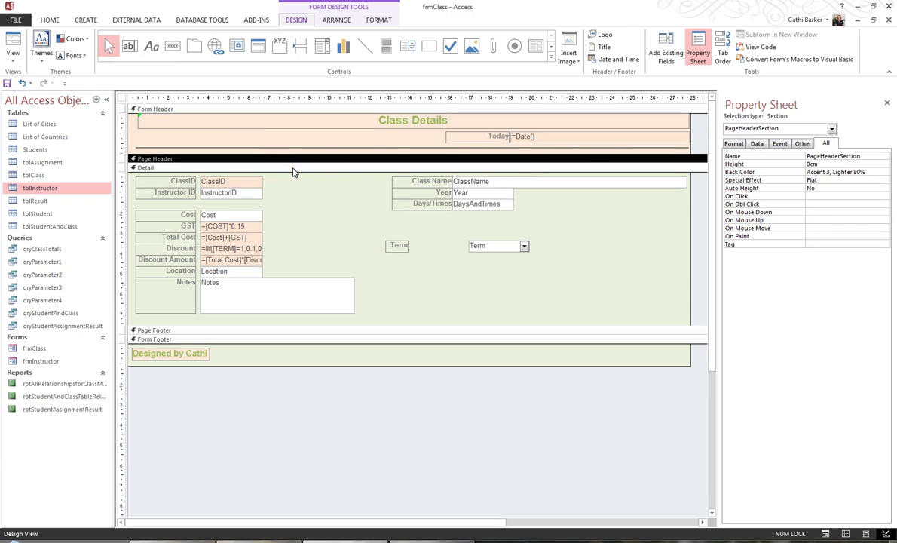
left_click(294, 169)
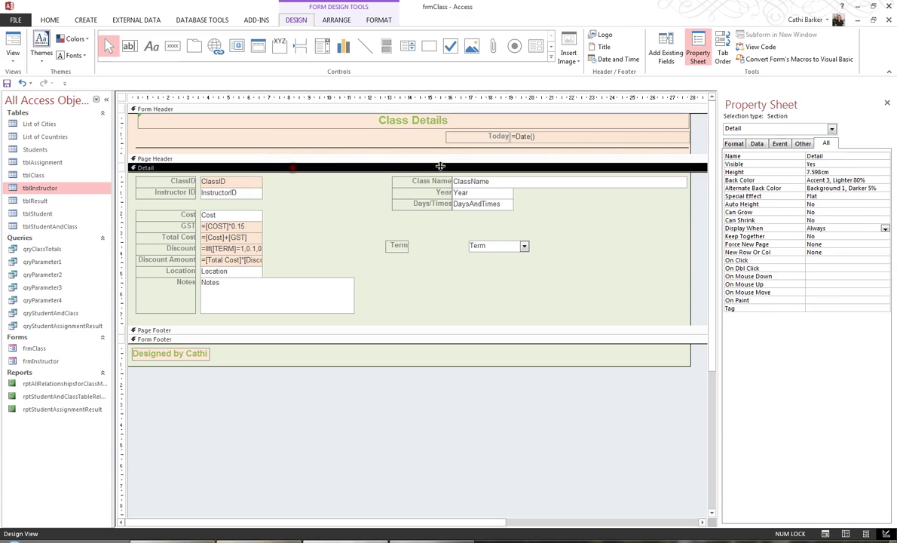
- Rename the Term combo box in the Detail section to Term through its Name property
left_click(500, 247)
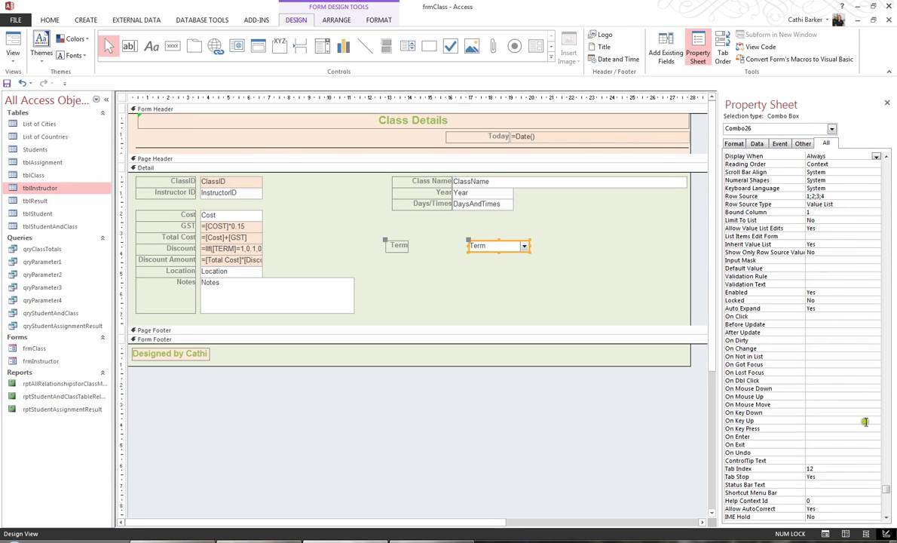
left_click_drag(887, 487, 887, 156)
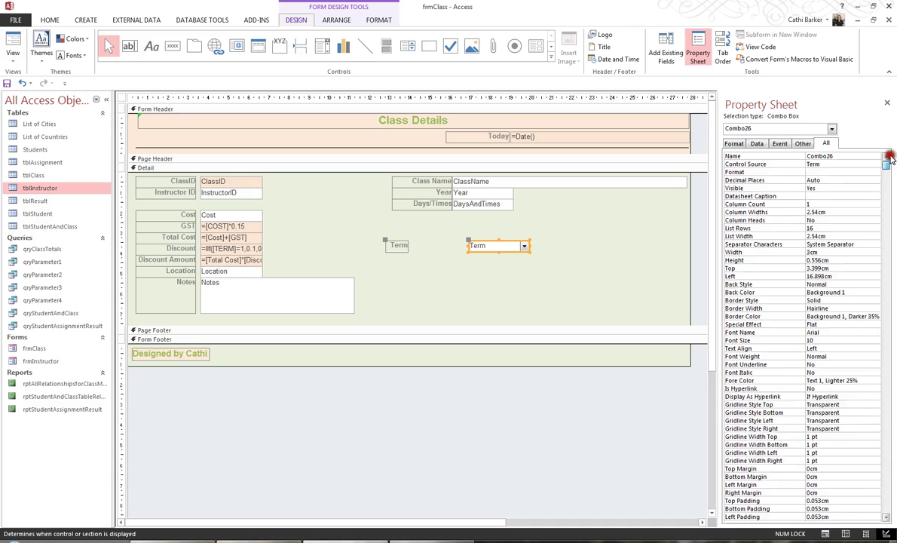
double_click(843, 156)
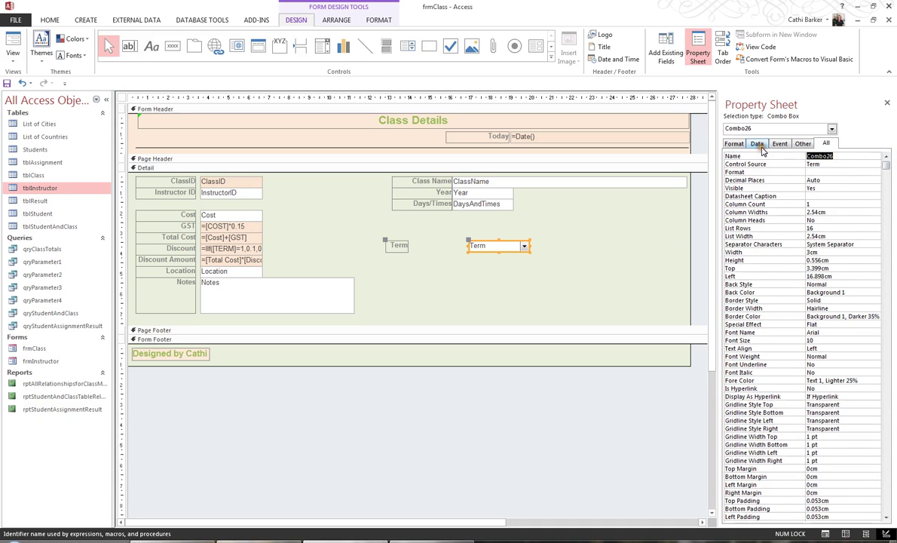
type("Term")
key("Return")
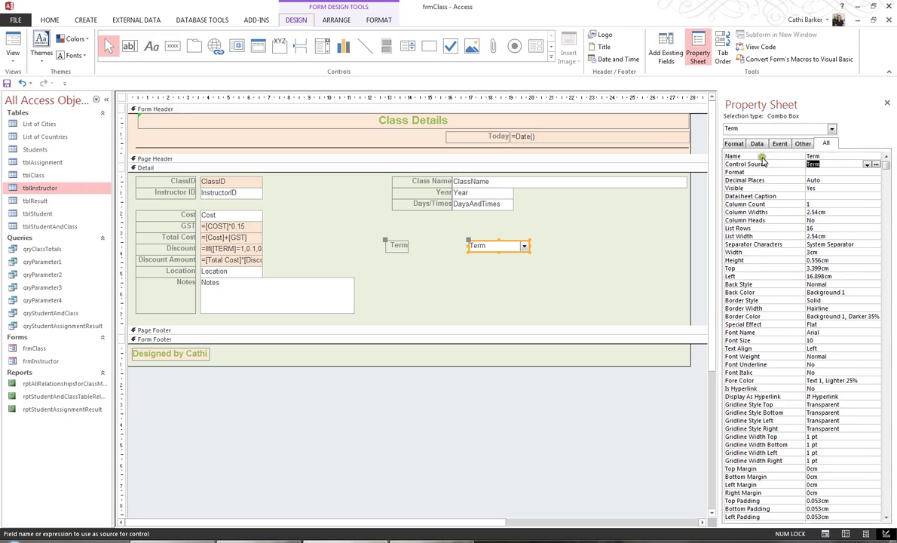
- Set the Term combo box's Limit To List property to Yes
left_click(789, 197)
left_click(784, 240)
left_click(758, 144)
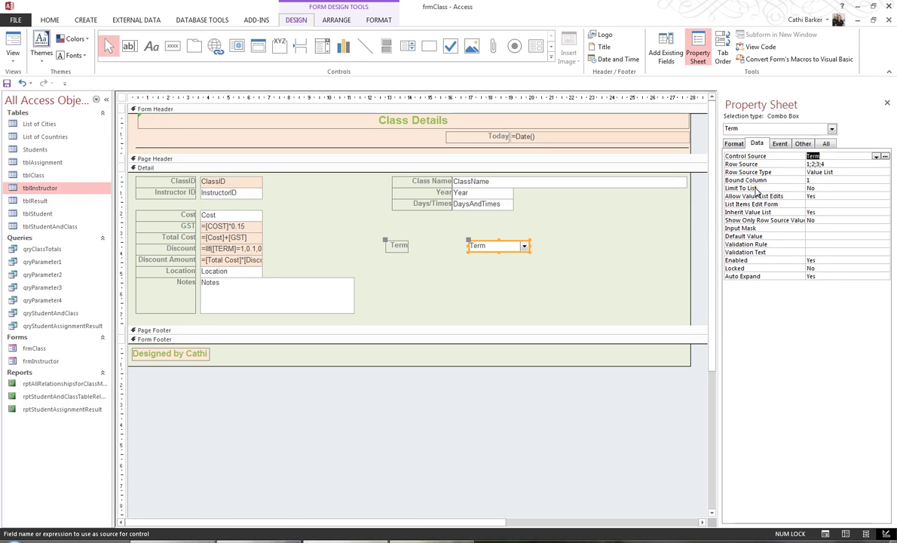
left_click(812, 189)
left_click(820, 189)
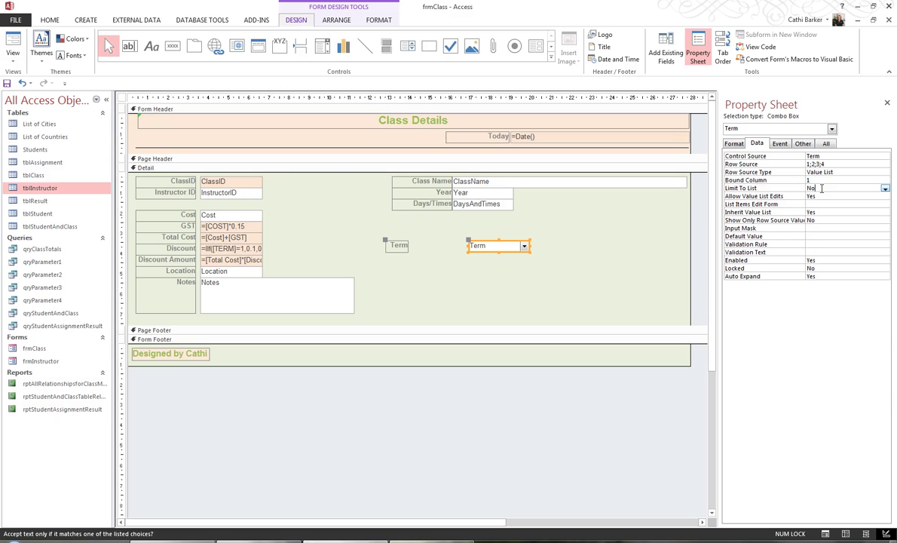
double_click(744, 188)
- Add 5 to the Term combo box's value list so its Row Source is 1;2;3;4;5
left_click(766, 165)
left_click(825, 164)
left_click(827, 163)
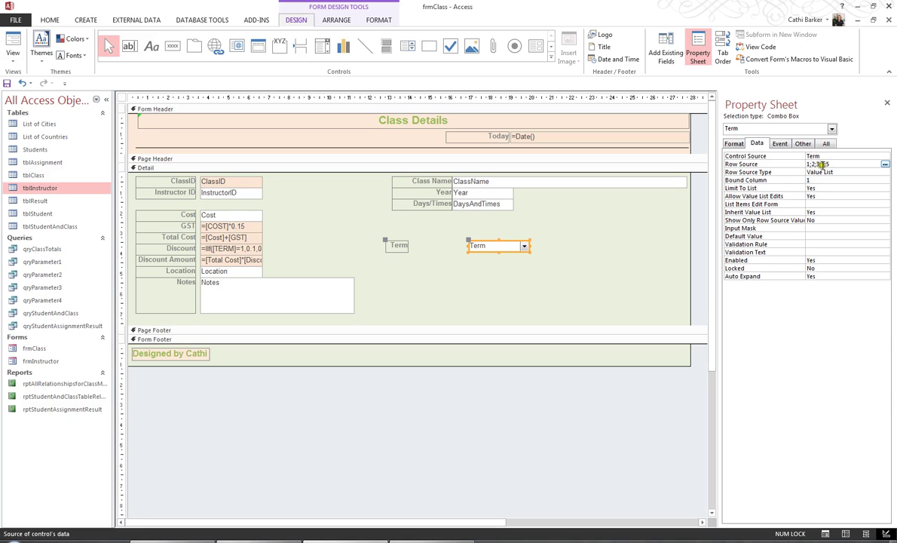
left_click(823, 180)
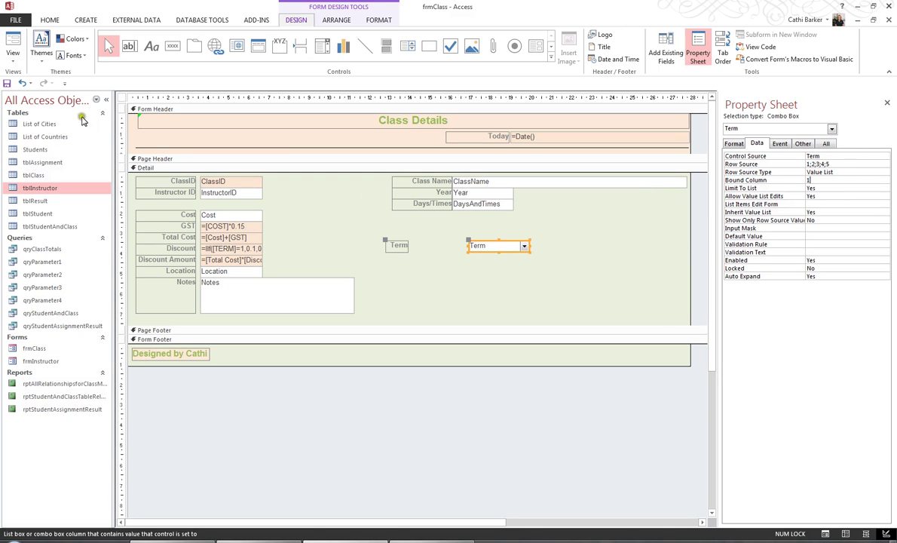
- Test the Term combo box in Form View by entering 6, opening the list items editor and cancelling it
left_click(13, 43)
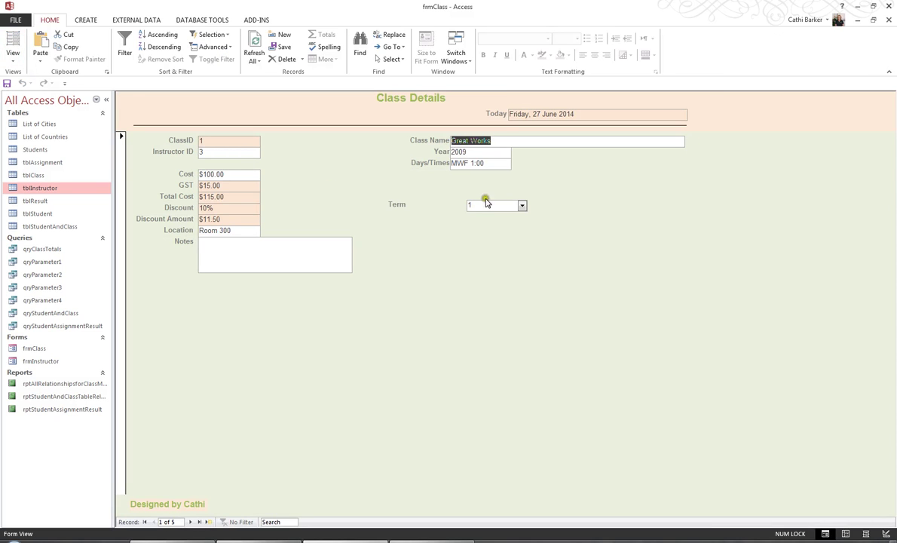
left_click(522, 207)
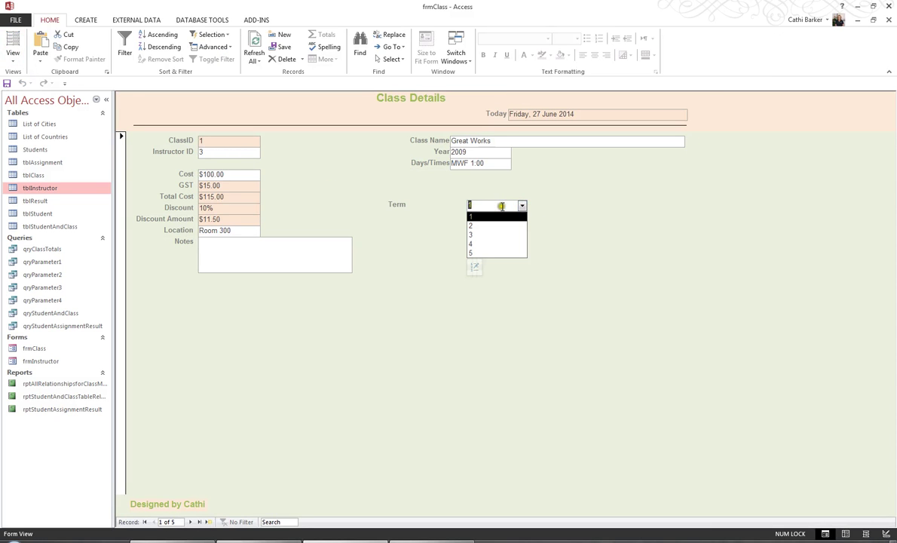
type("6")
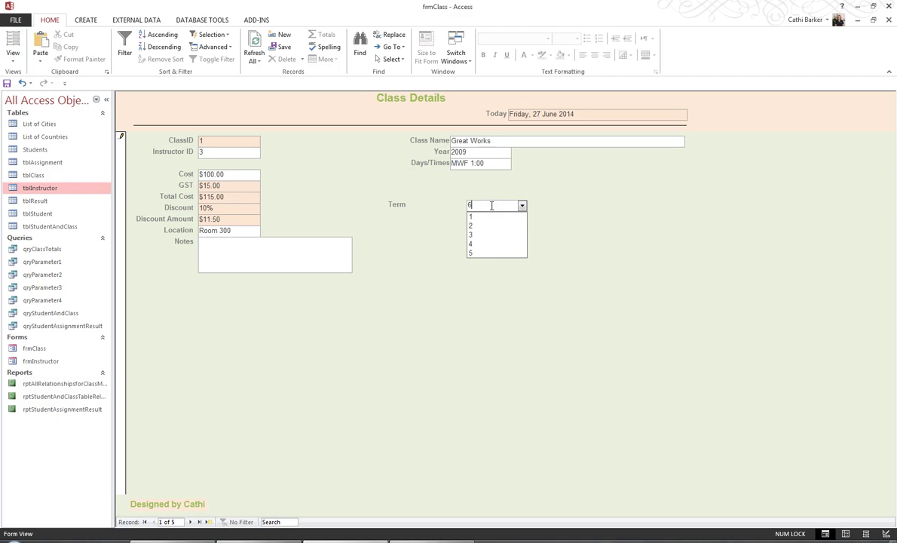
key("Return")
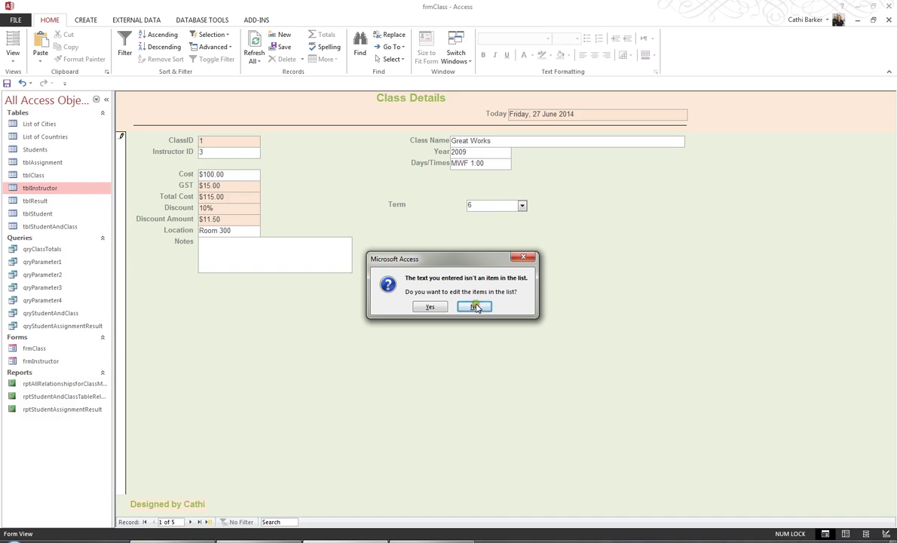
left_click(438, 307)
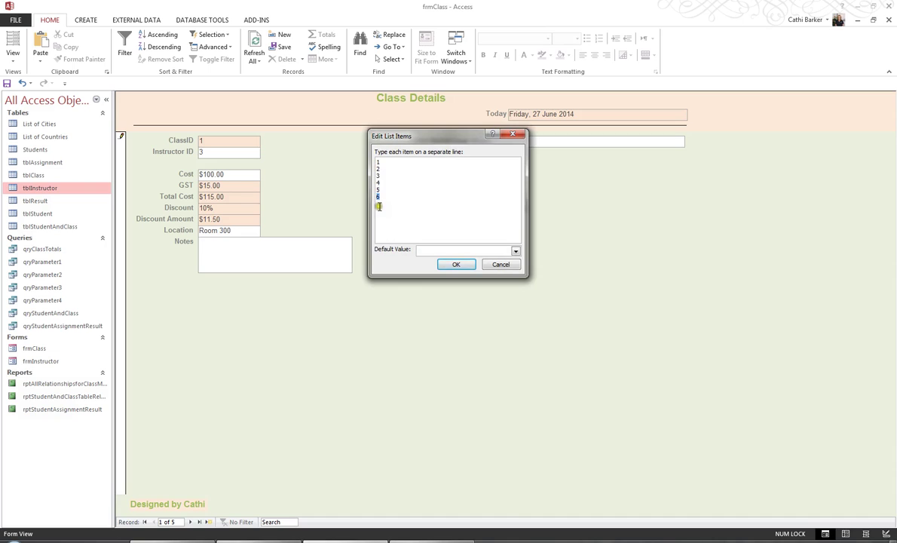
left_click(499, 264)
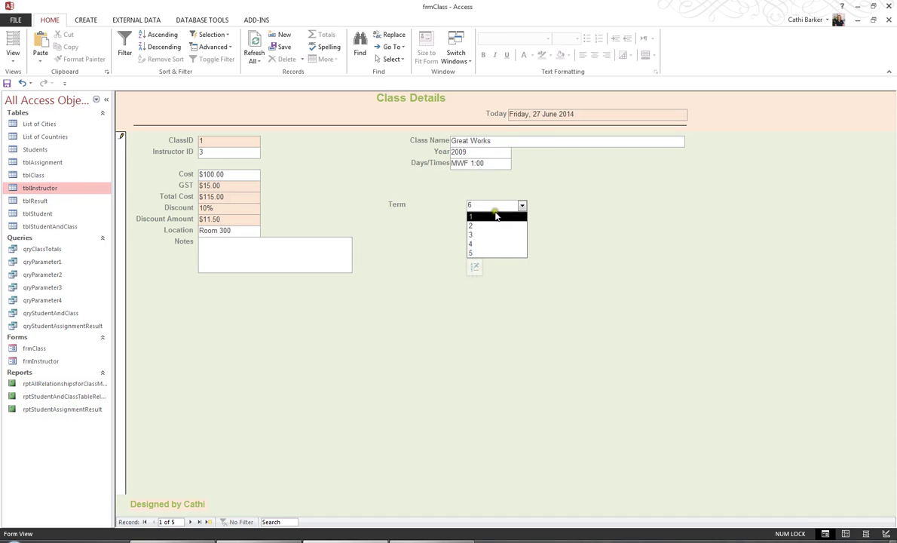
- Try to commit 6 as the Term, decline editing the list, and choose 1 instead
key("Return")
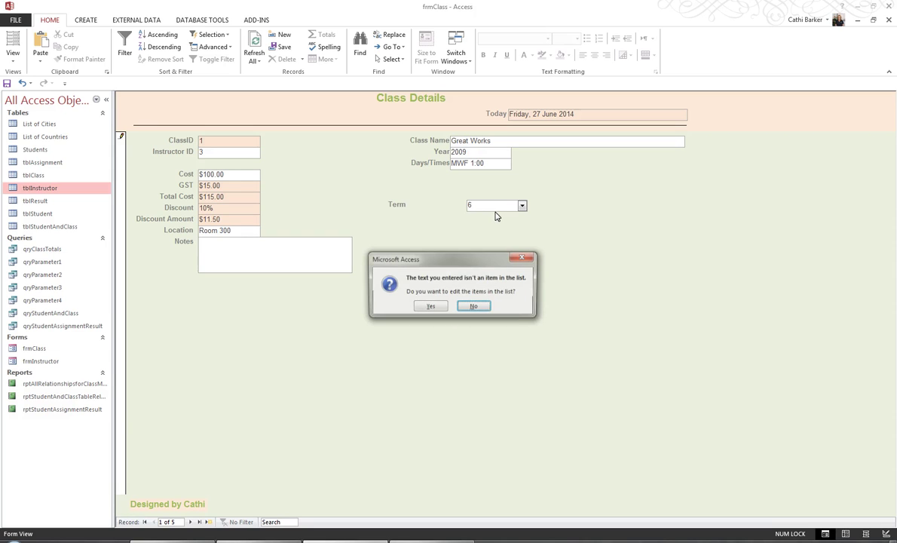
left_click(483, 308)
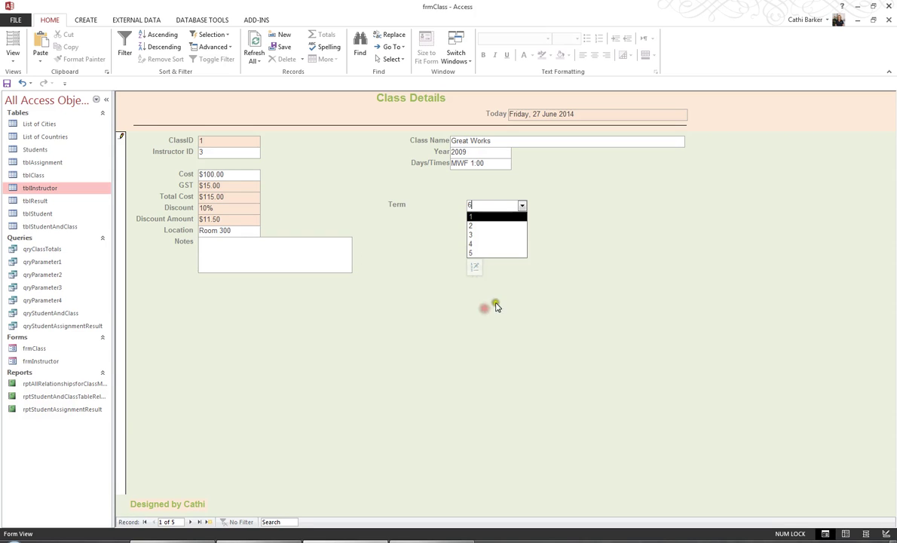
left_click(478, 218)
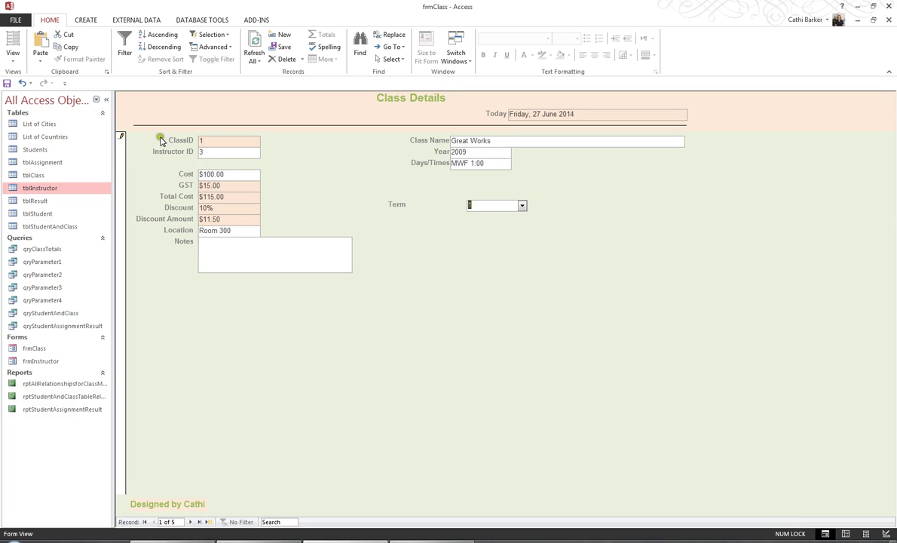
- Return to Design View and delete the InstructorID text box with its label
left_click(9, 62)
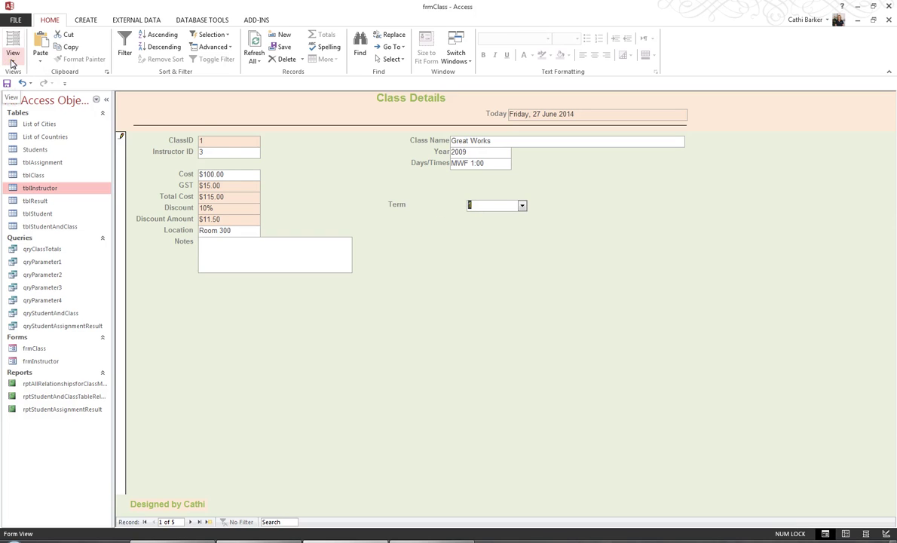
left_click(48, 150)
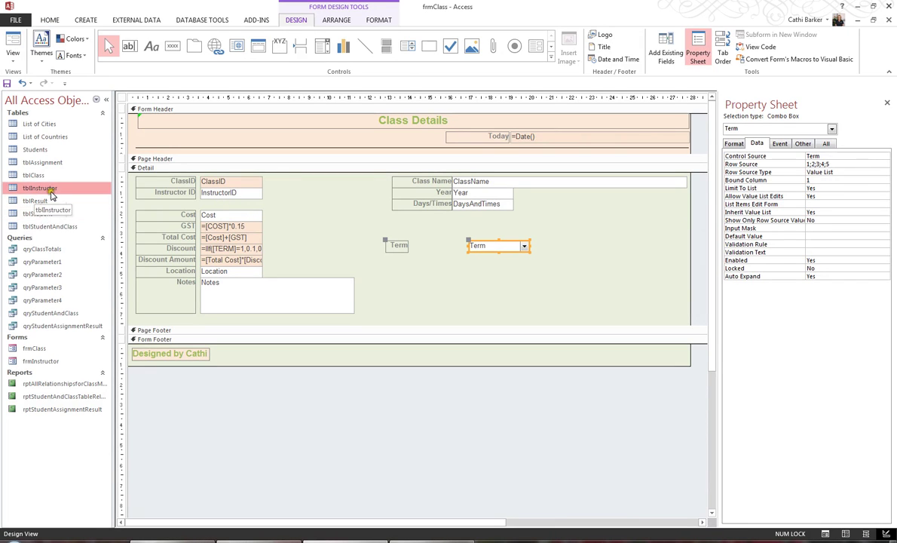
left_click(223, 194)
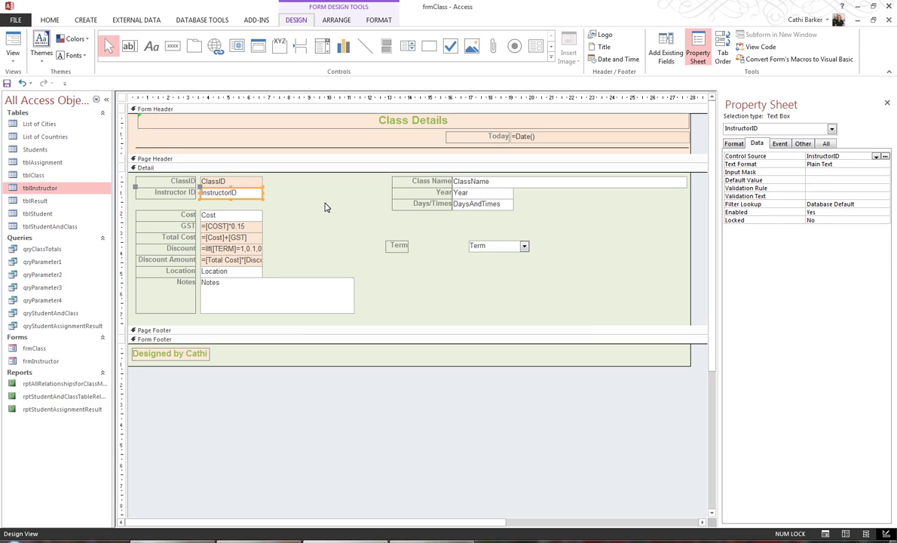
key("Delete")
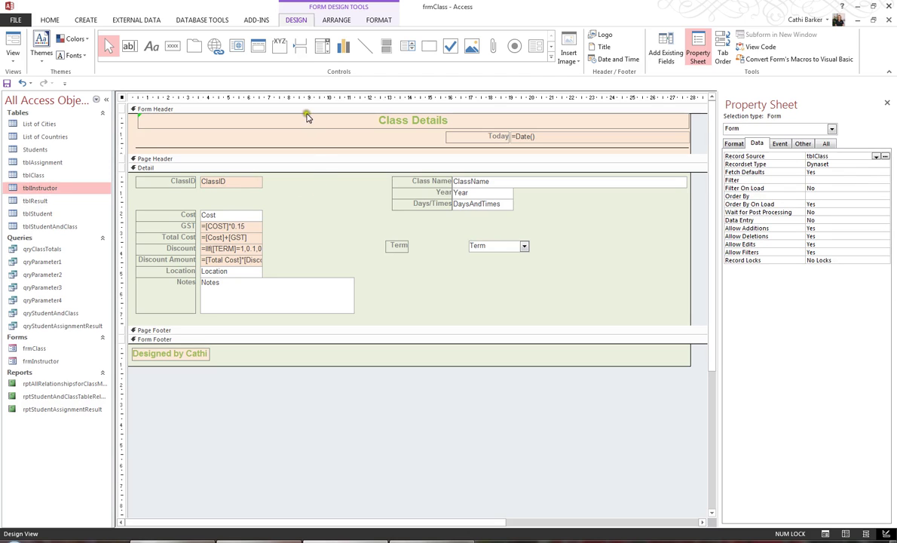
- Place a new combo box below the Term combo box and have it look up values from tblInstructor
left_click(322, 48)
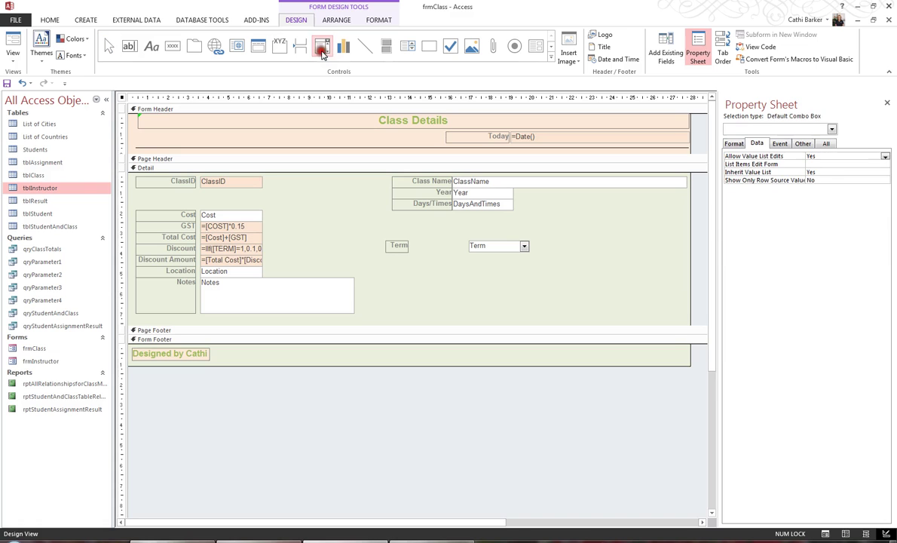
left_click(470, 261)
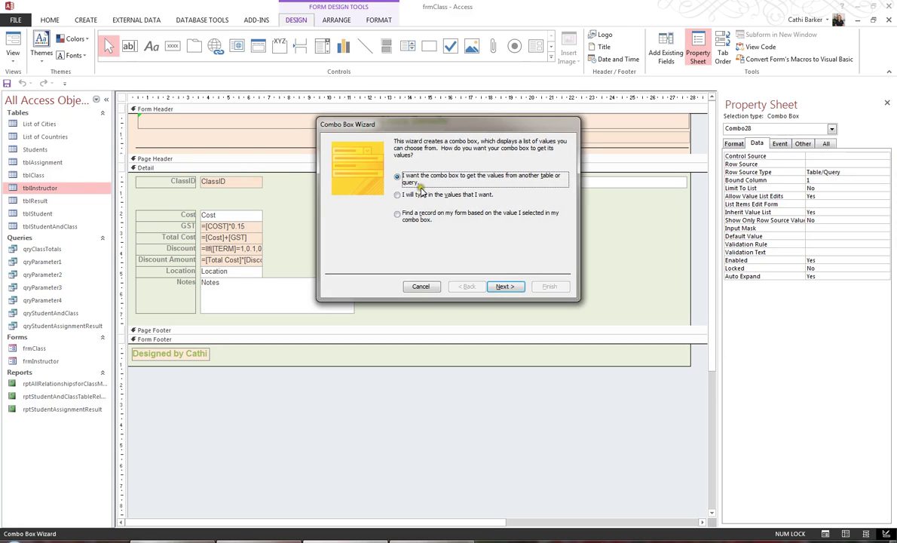
left_click(505, 287)
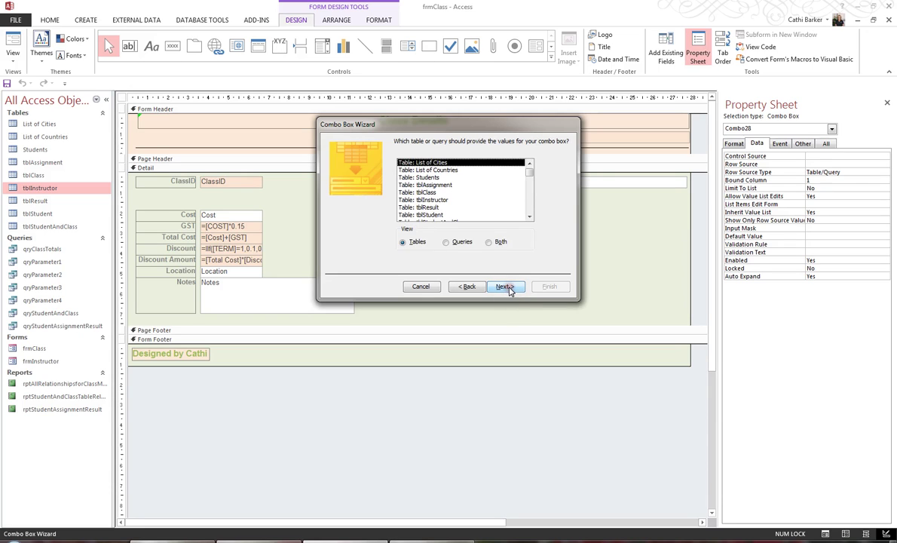
left_click(435, 201)
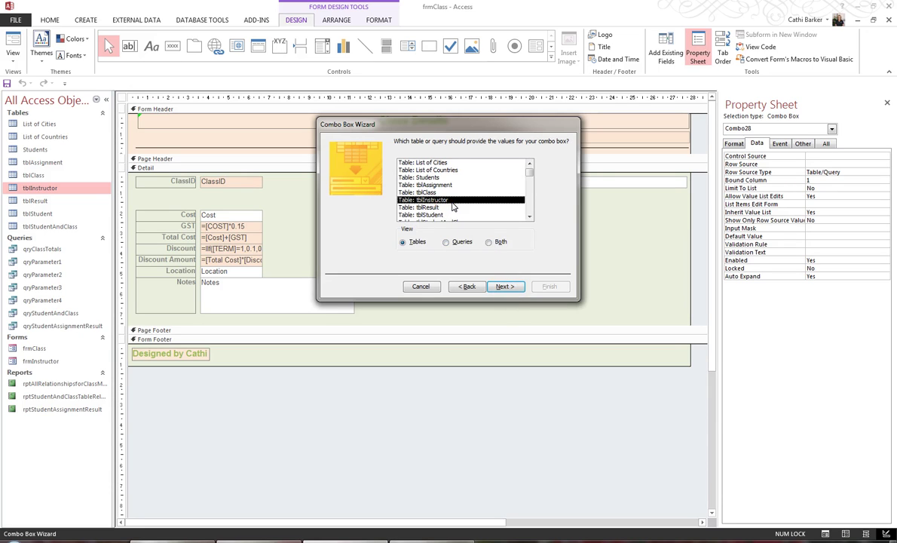
left_click(506, 288)
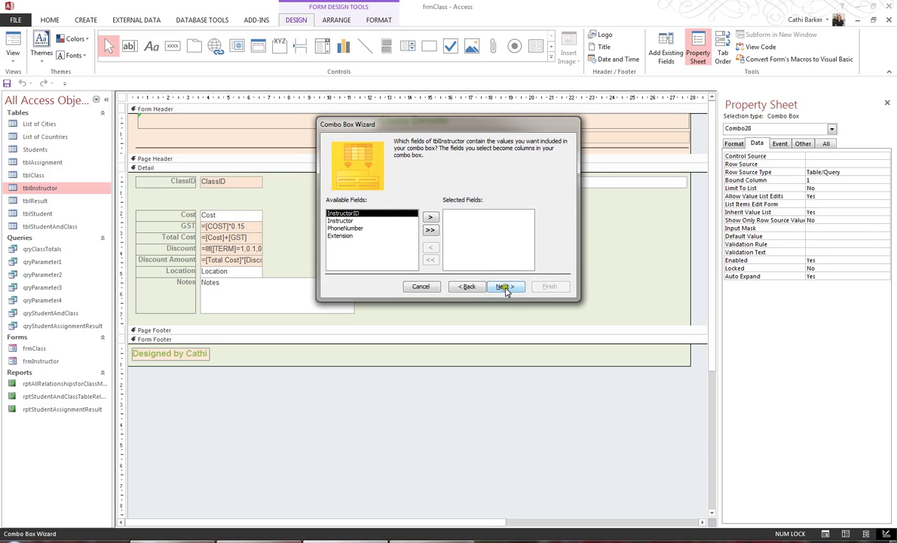
- Include the InstructorID, Instructor and PhoneNumber fields in the combo box
left_click(504, 288)
left_click(431, 218)
left_click(431, 218)
left_click(431, 218)
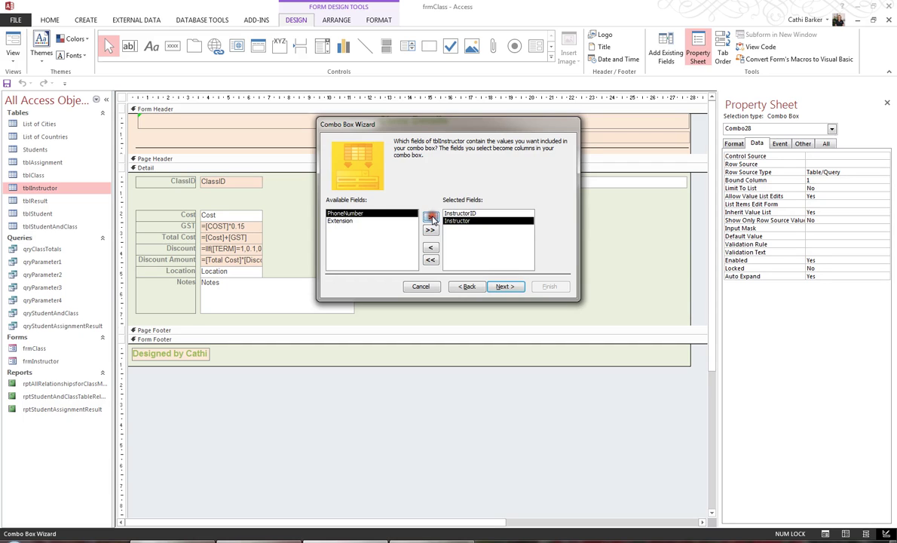
left_click(431, 218)
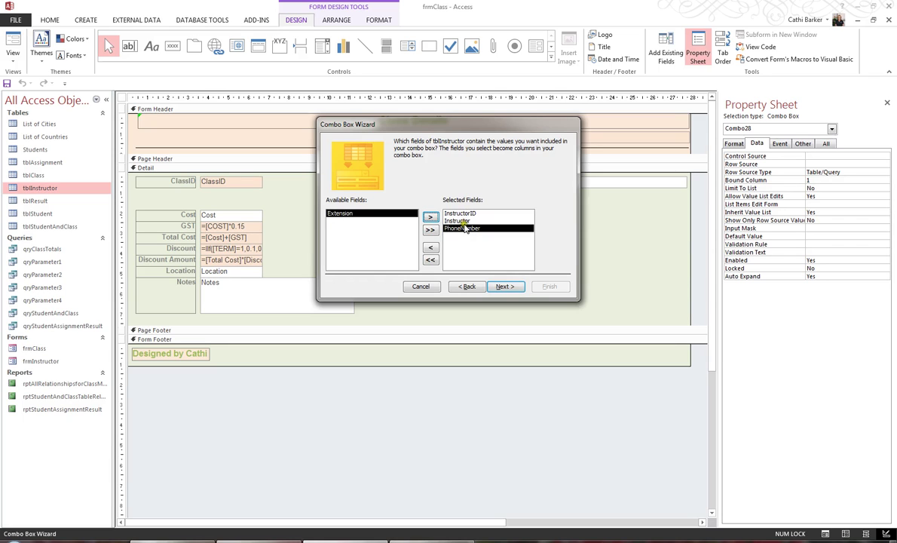
left_click(504, 287)
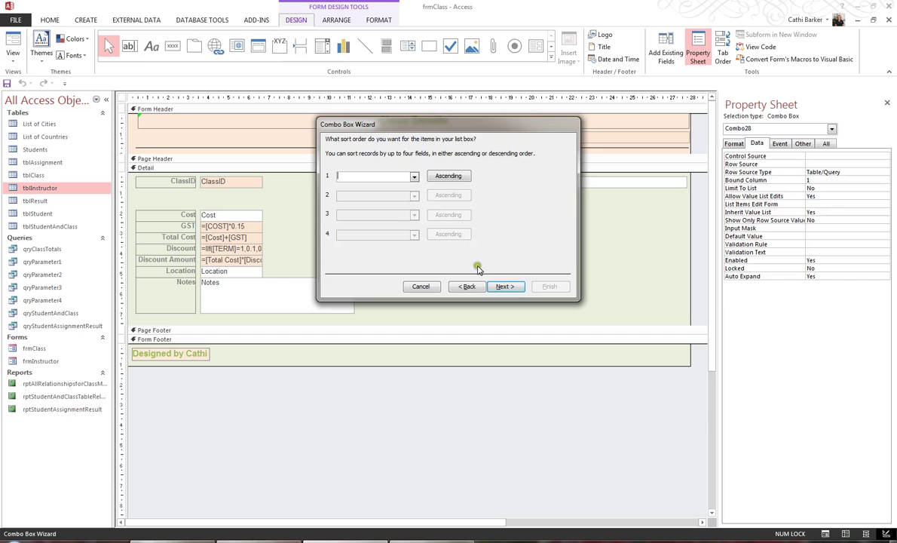
- Sort the combo box items by Instructor in ascending order
left_click(414, 177)
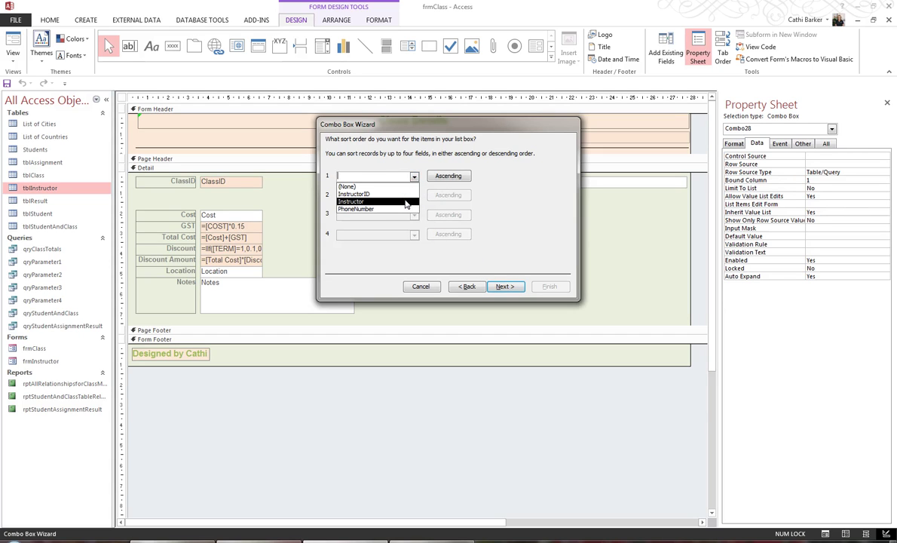
left_click(406, 202)
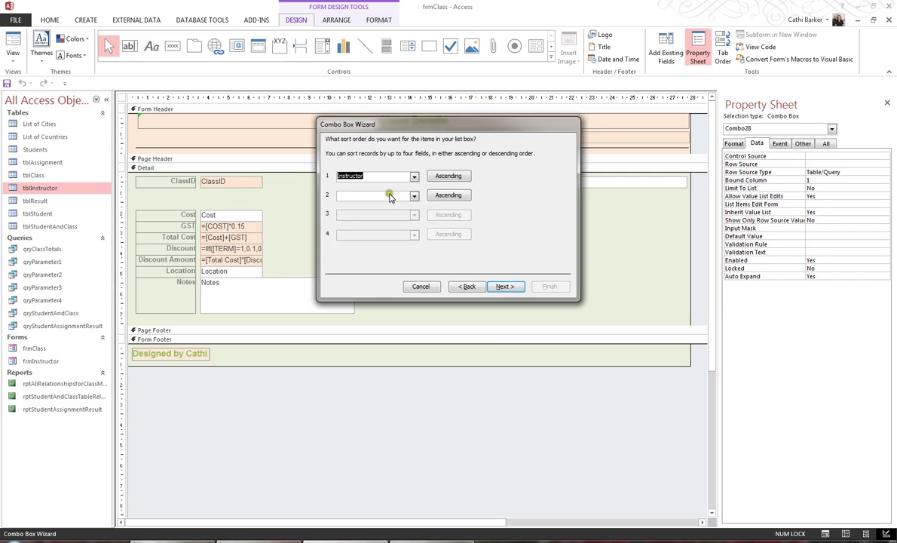
left_click(456, 177)
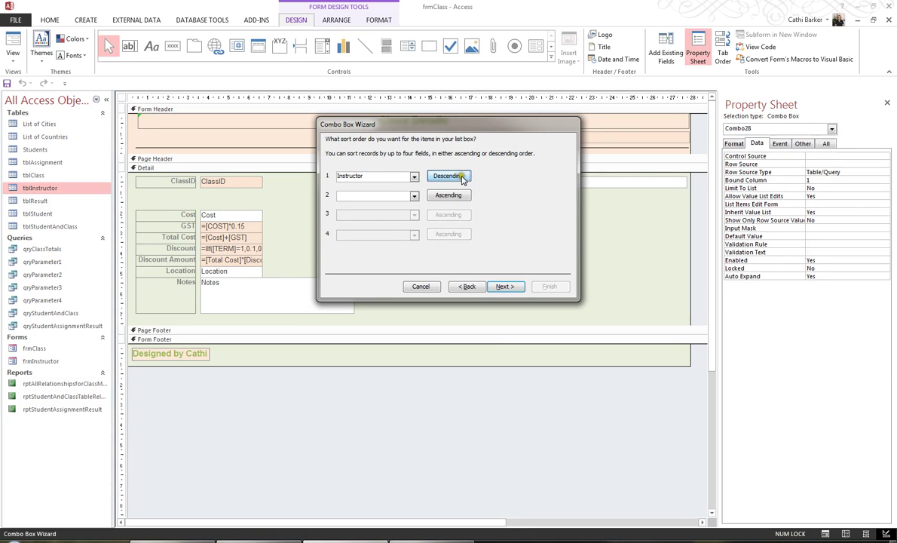
left_click(459, 176)
left_click(504, 287)
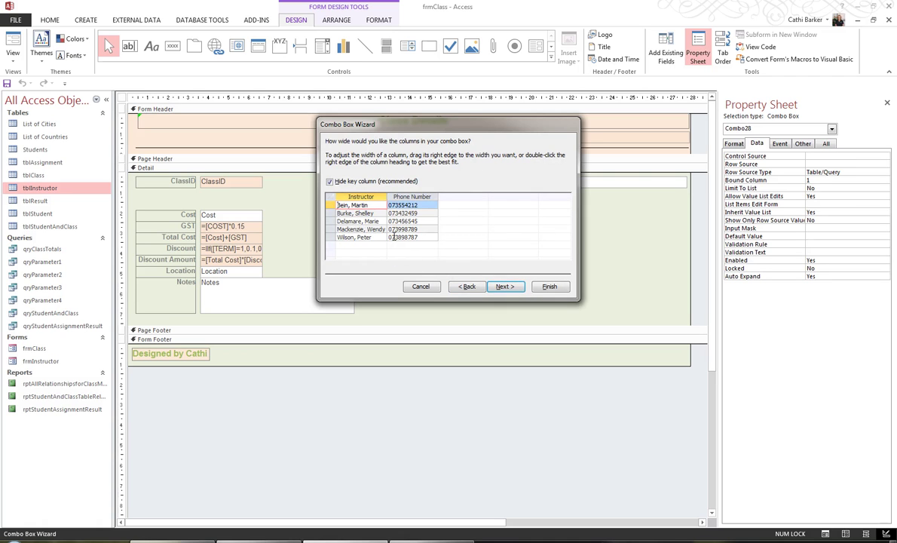
- Reveal the Instructor ID key column in the wizard's column preview and hide it again
left_click(330, 182)
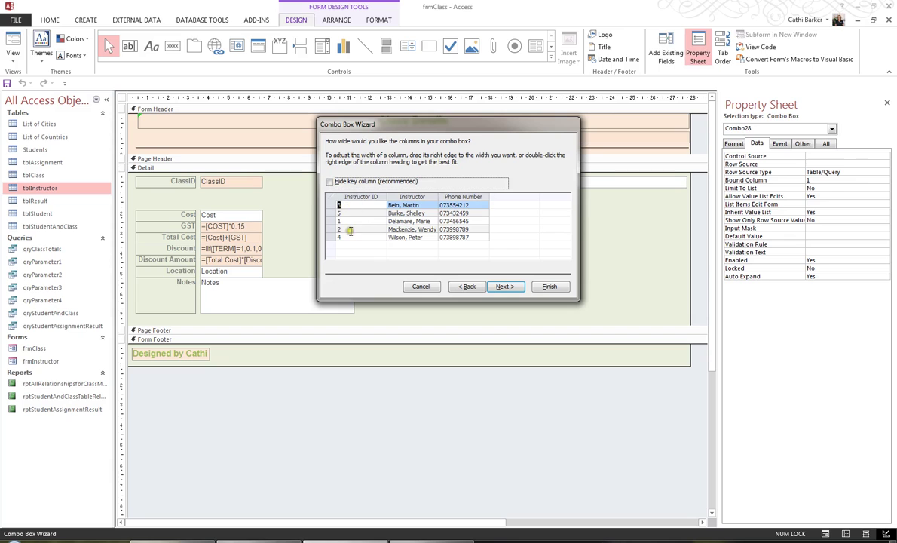
left_click(329, 181)
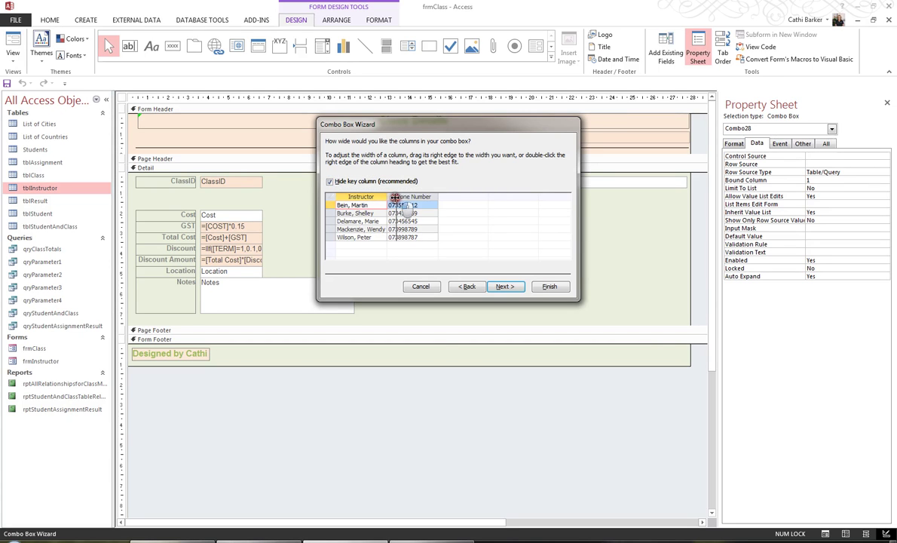
- Widen the Instructor column in the combo box column preview and accept the column widths
left_click_drag(386, 197, 404, 197)
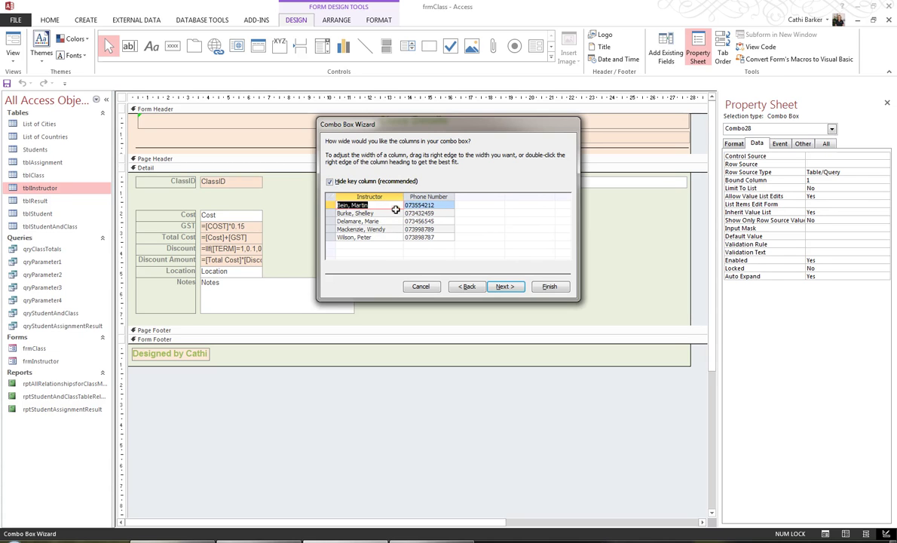
left_click_drag(402, 197, 409, 197)
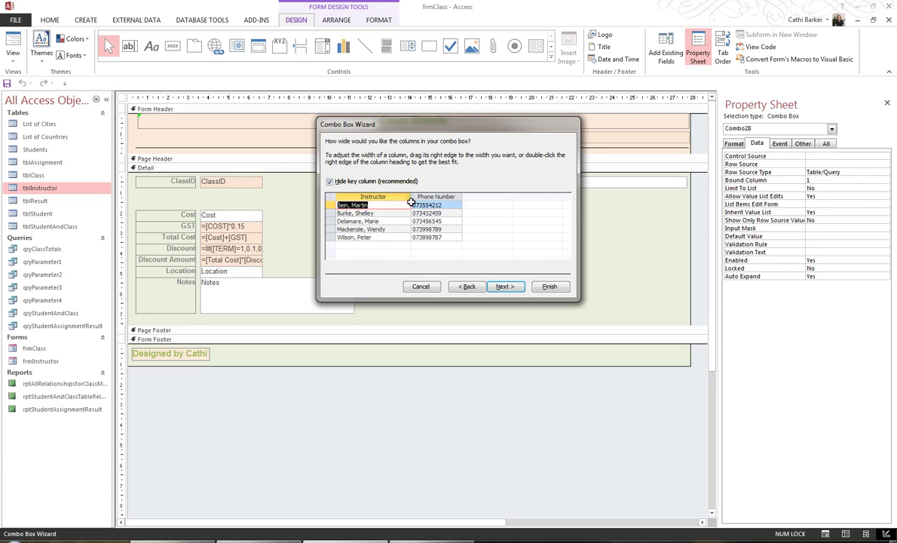
left_click(504, 286)
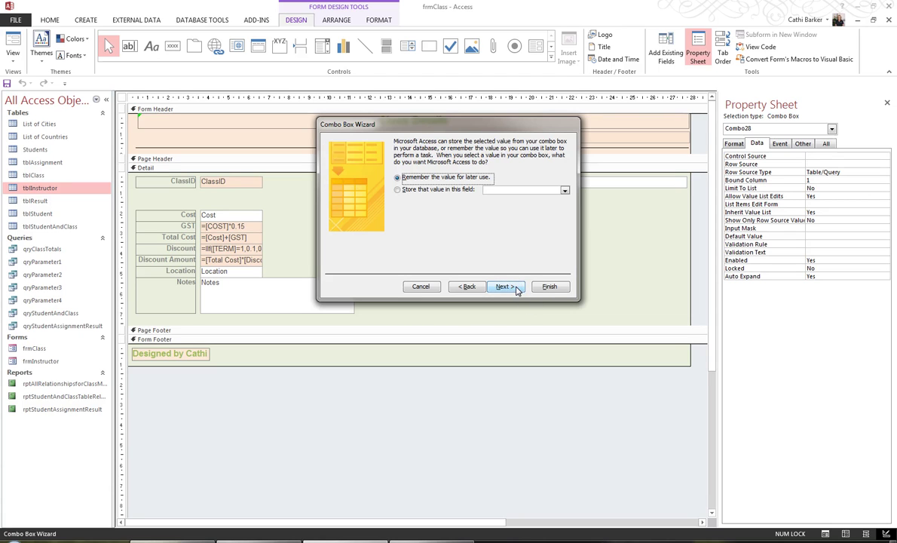
- Store the combo box value in the InstructorID field, label the combo box Instructor and finish the wizard
left_click(455, 191)
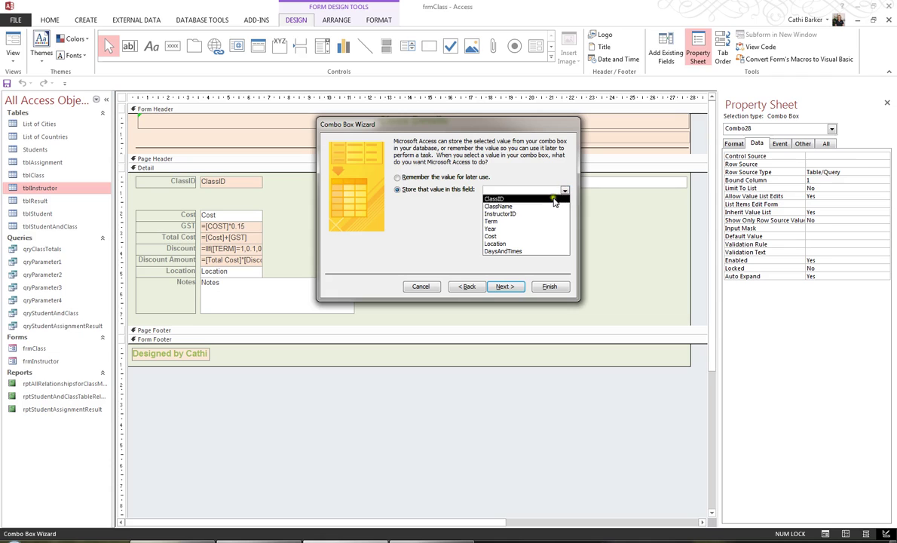
left_click(540, 214)
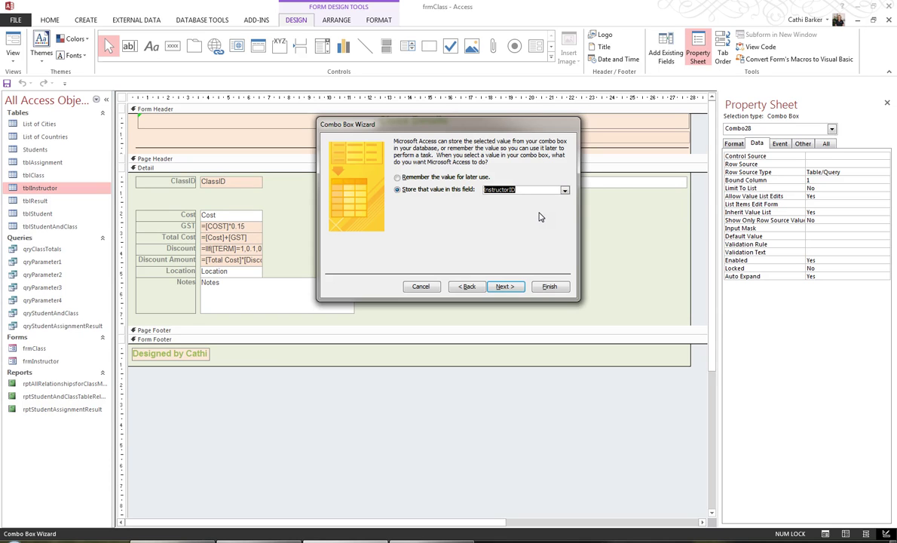
left_click(506, 286)
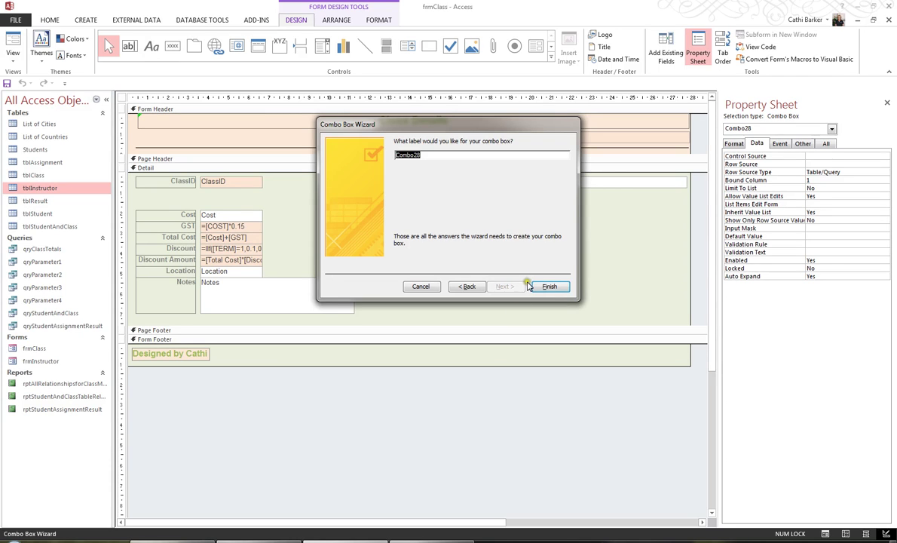
type("Instructor")
left_click(546, 287)
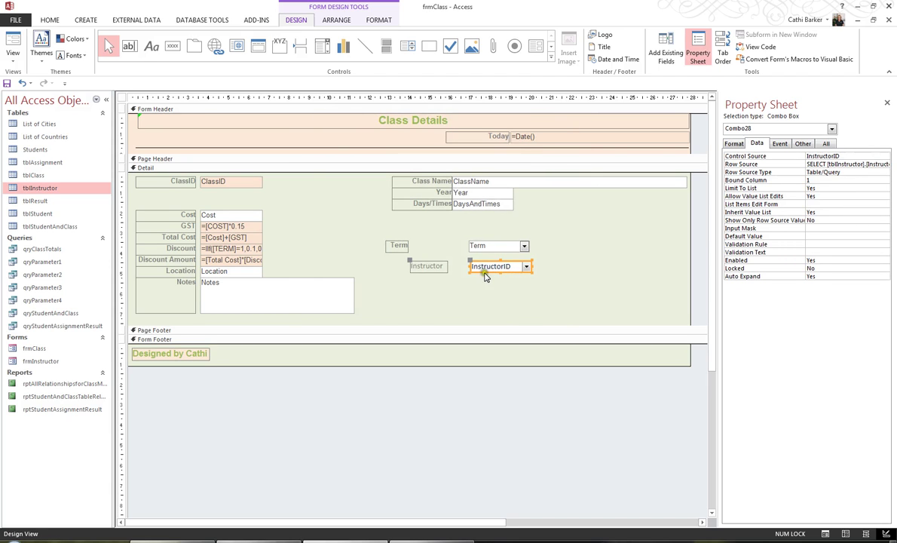
- Copy the Term combo box's formatting to the Instructor combo box with the Format Painter
left_click(475, 245)
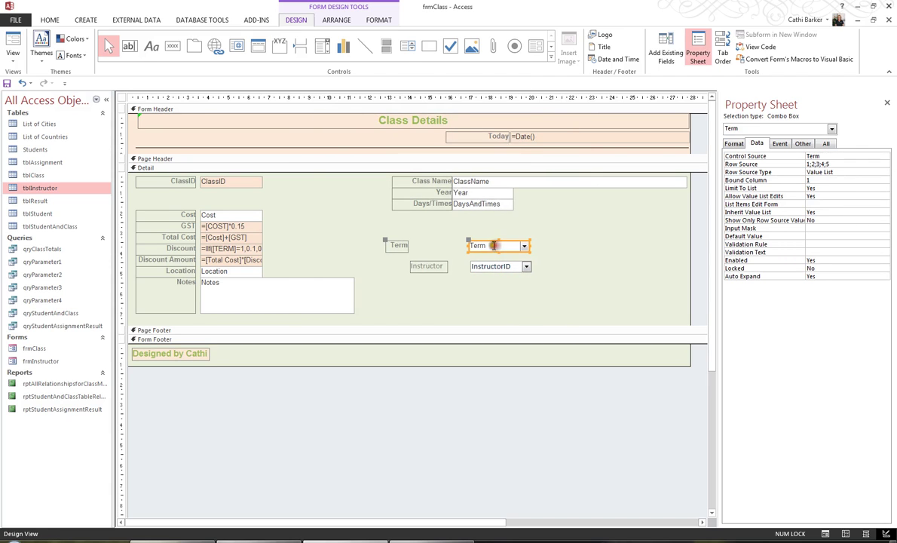
left_click(378, 19)
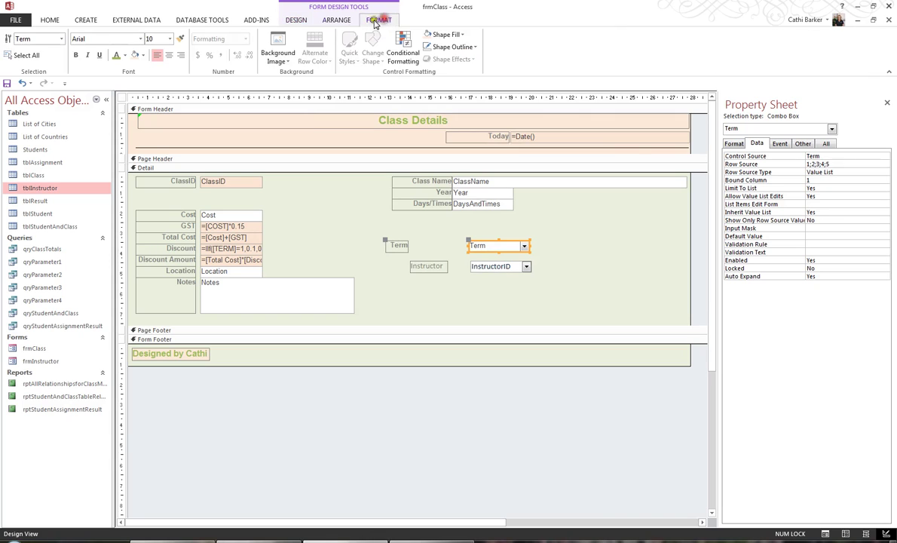
left_click(180, 38)
left_click(507, 268)
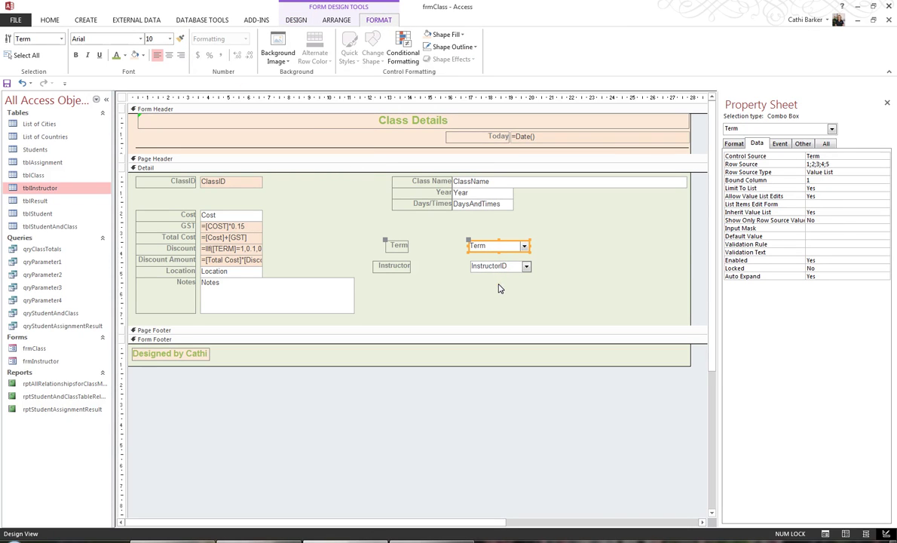
left_click(498, 287)
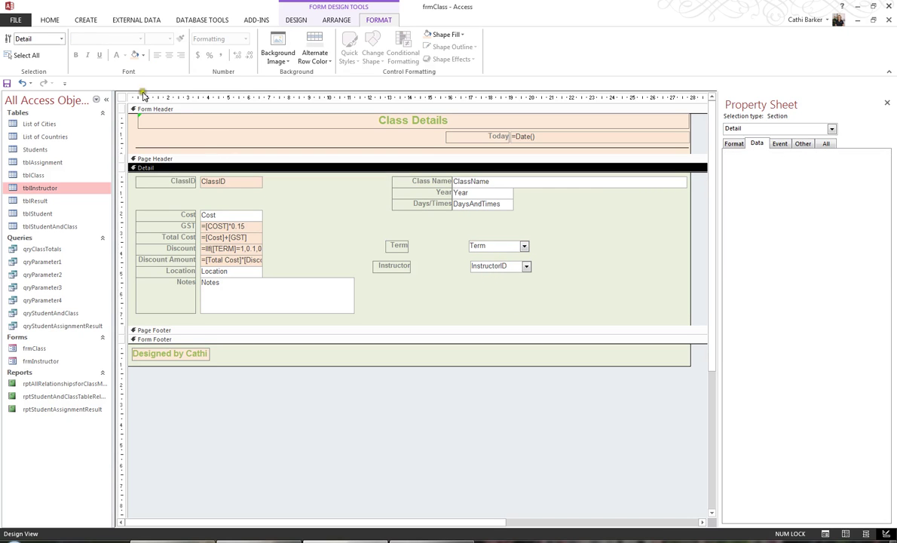
- Display the form in Form View and check the names and phone numbers in the Instructor drop-down list
left_click(49, 20)
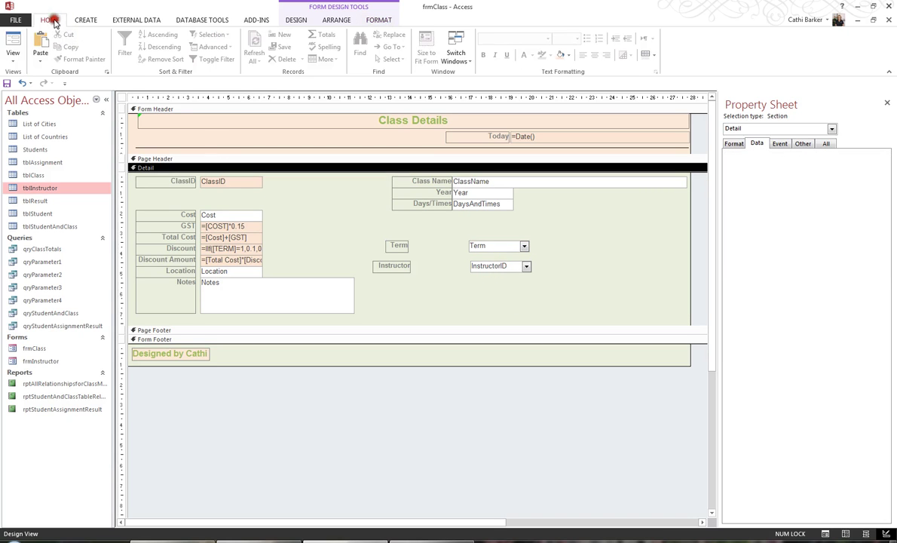
left_click(12, 64)
left_click(34, 82)
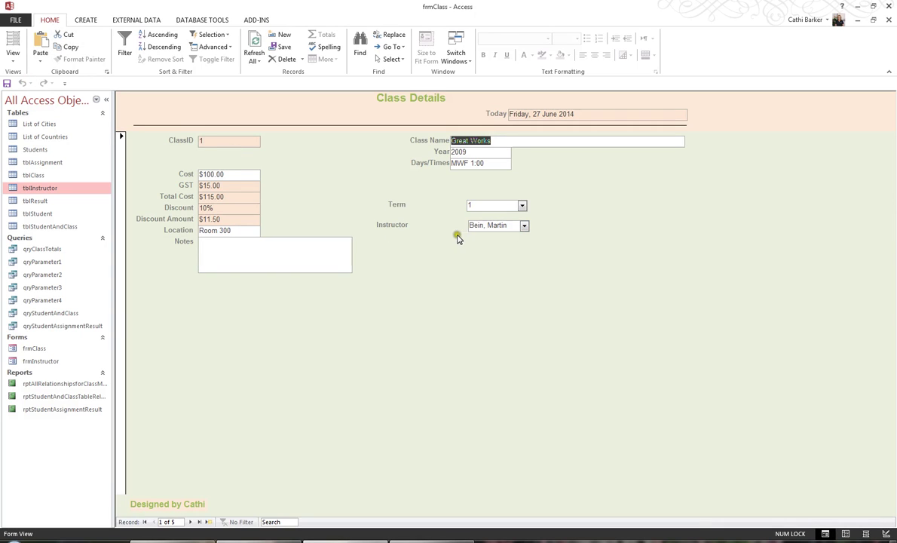
left_click(524, 228)
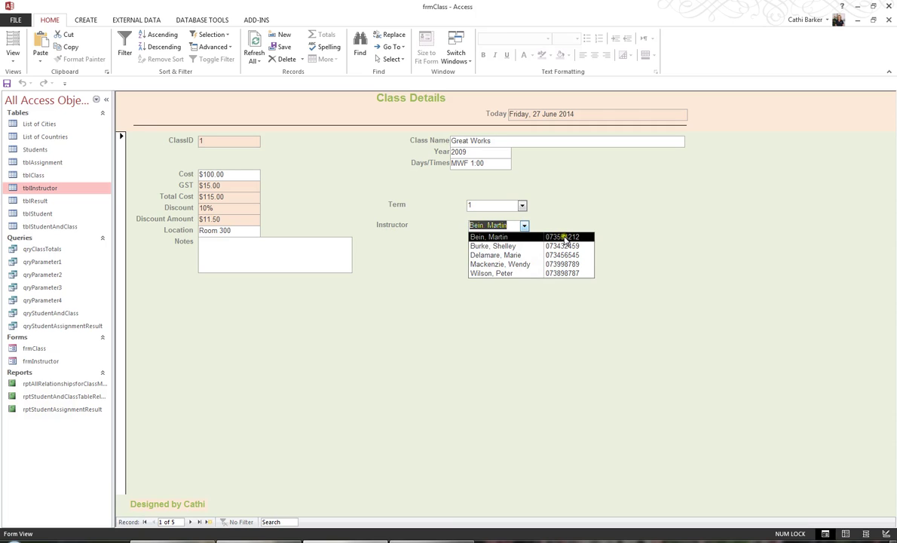
left_click(527, 240)
left_click(524, 226)
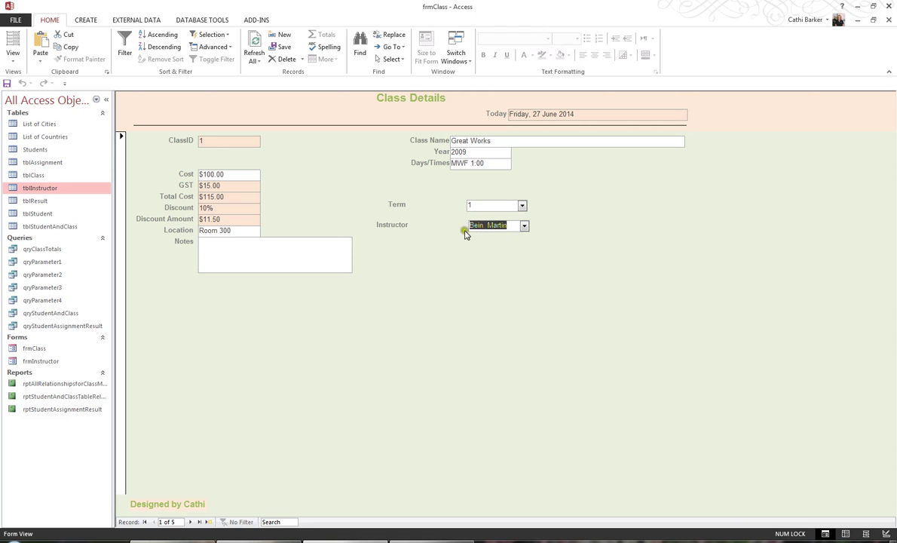
- Return to Design View and set the Instructor combo box's Column Heads property to Yes
left_click(17, 60)
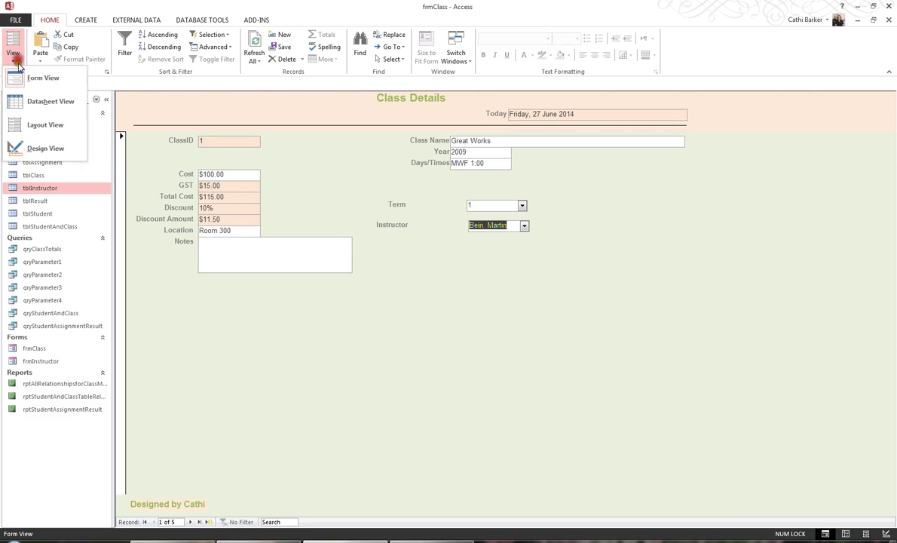
left_click(43, 150)
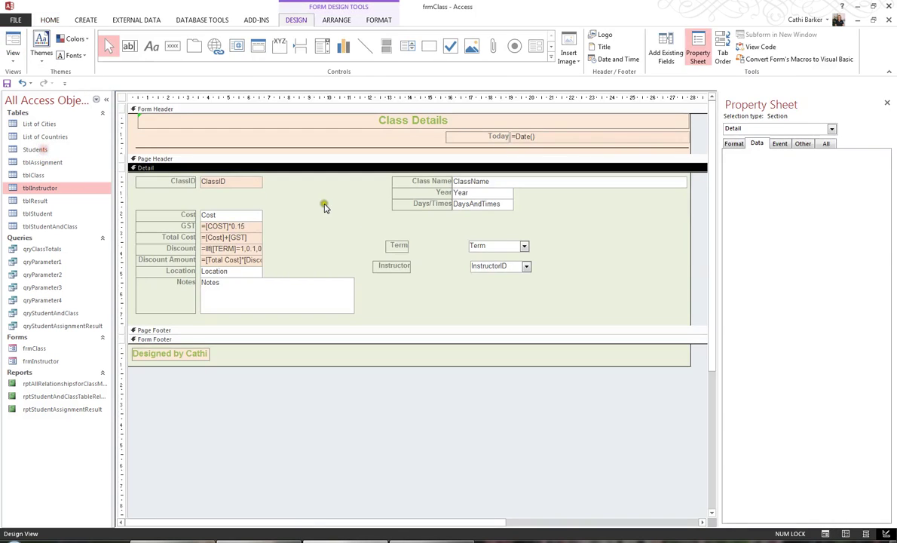
left_click(492, 268)
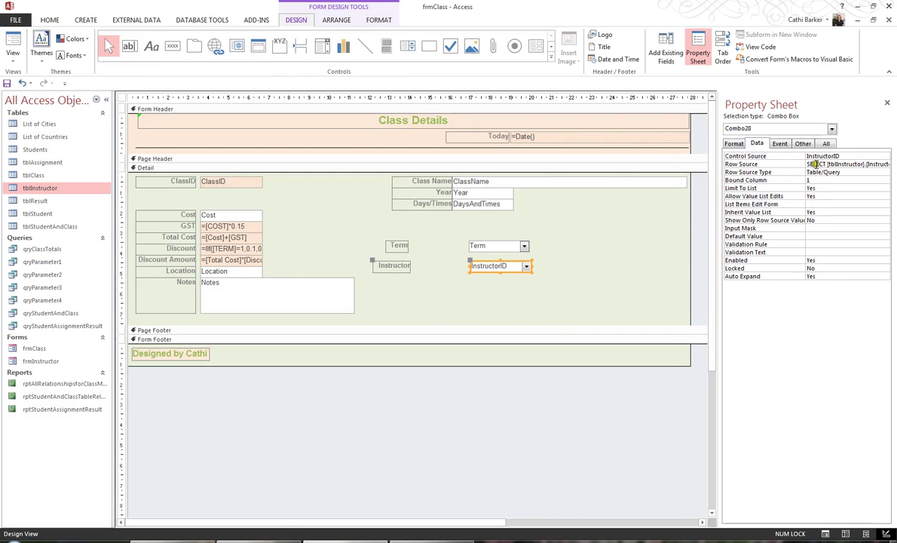
left_click(734, 144)
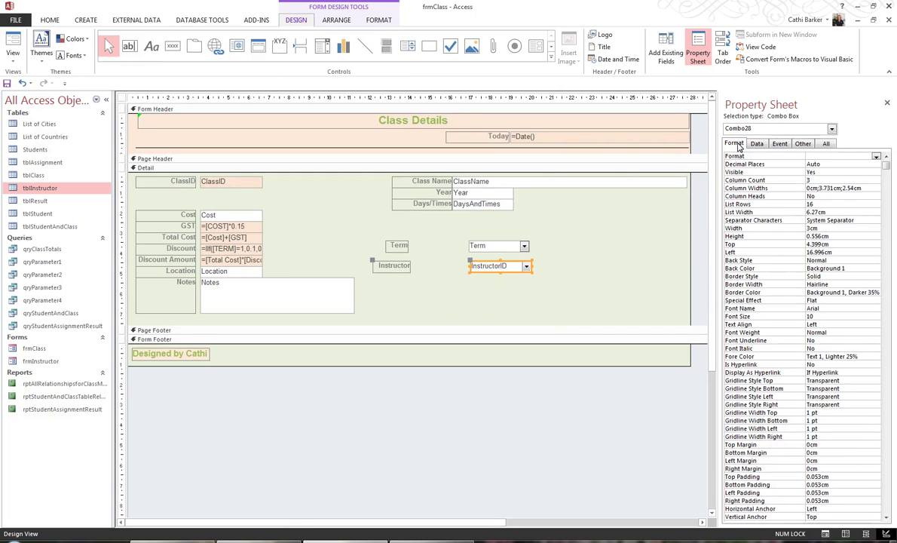
left_click(732, 145)
left_click(755, 199)
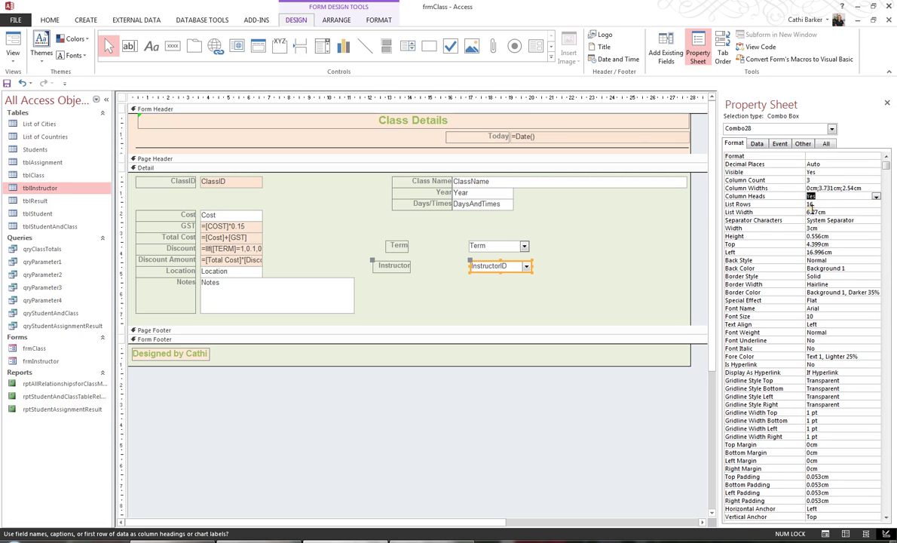
- Examine the Instructor combo box's Row Source query in the Query Builder and its Limit To List property
left_click(757, 143)
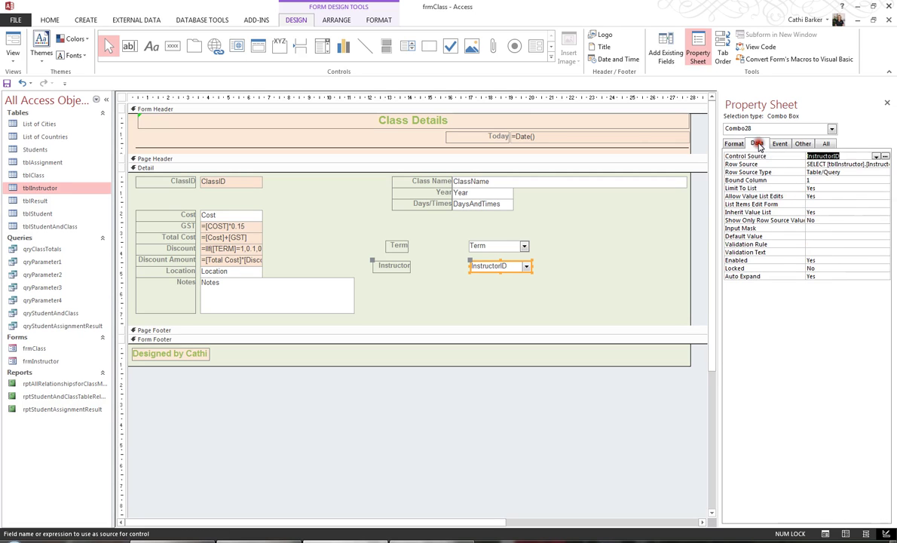
left_click(824, 163)
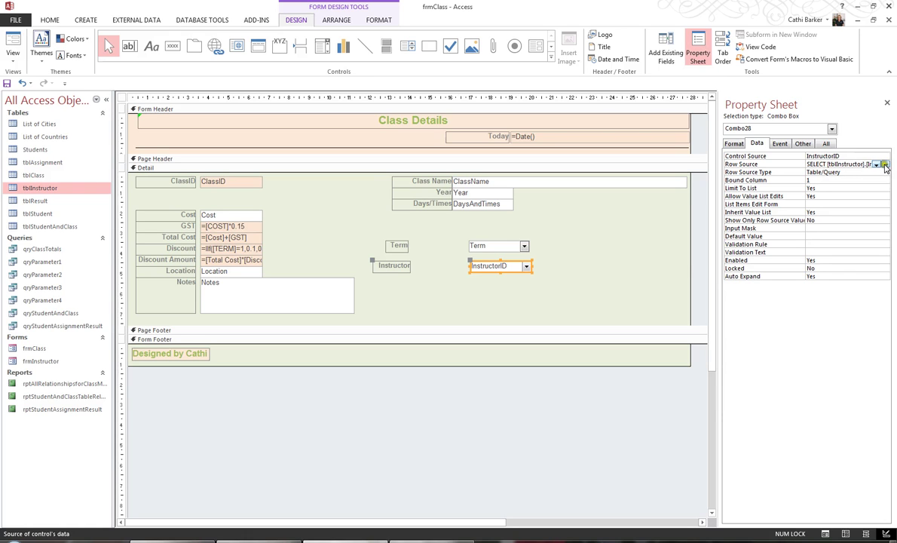
left_click(886, 164)
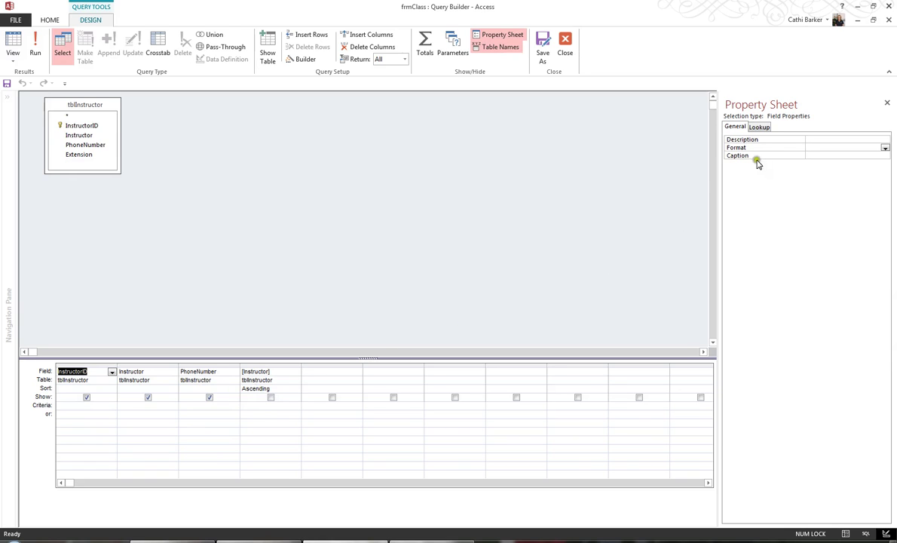
left_click(888, 21)
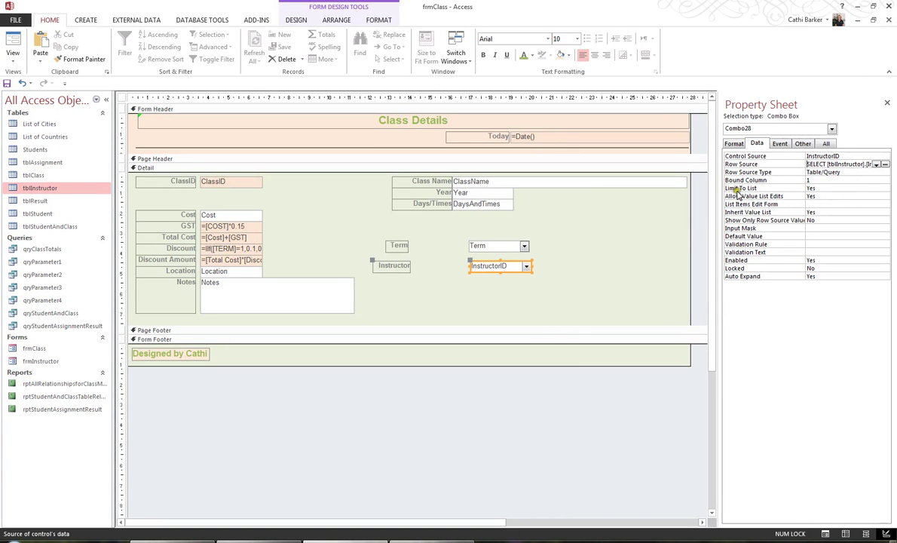
left_click(812, 188)
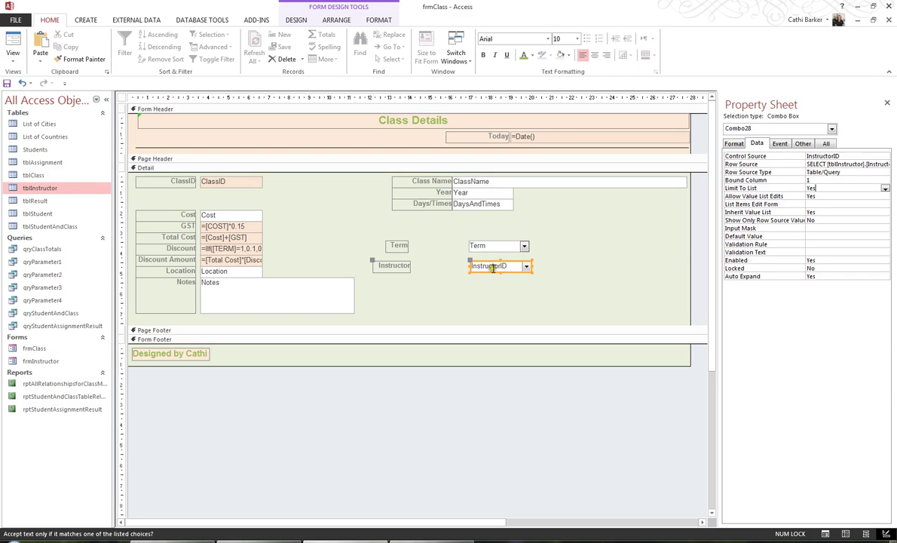
- Check the column headings of the Instructor drop-down list in Form View and return to Design View
left_click(13, 42)
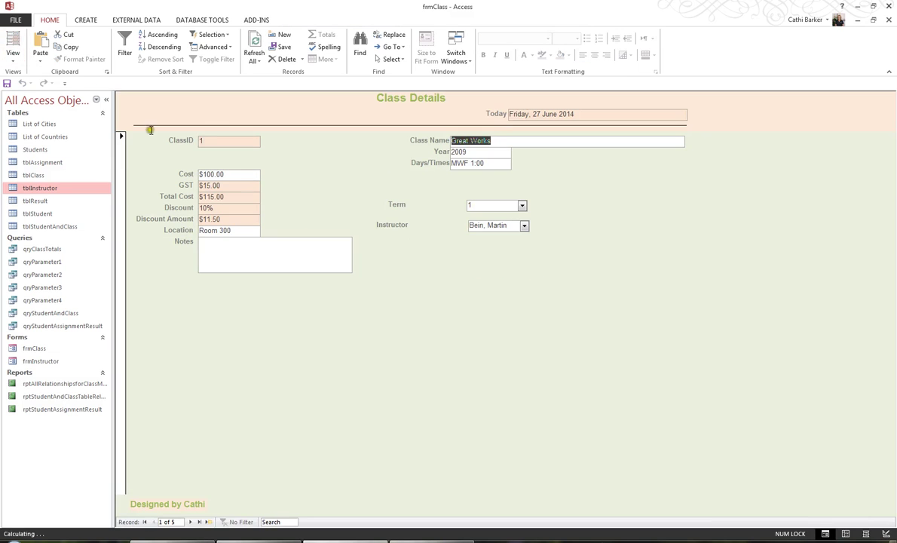
left_click(524, 226)
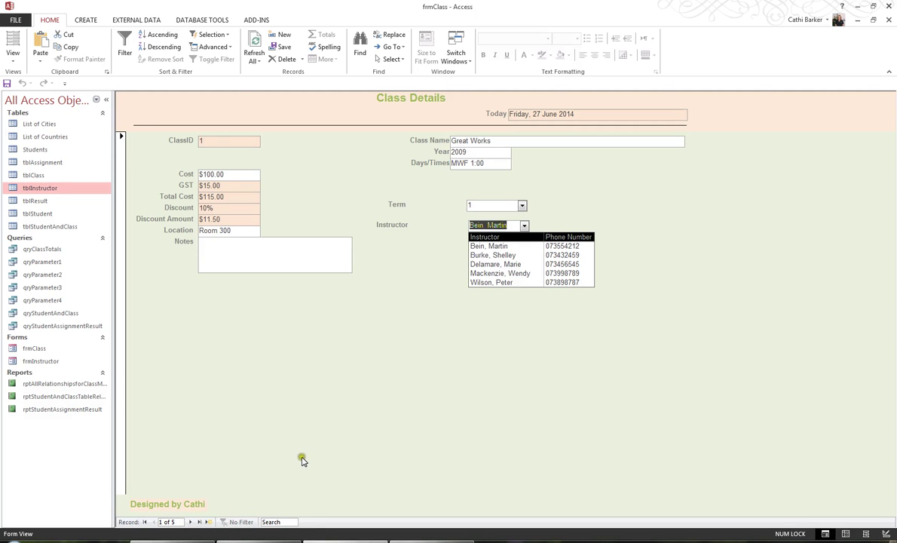
left_click(15, 63)
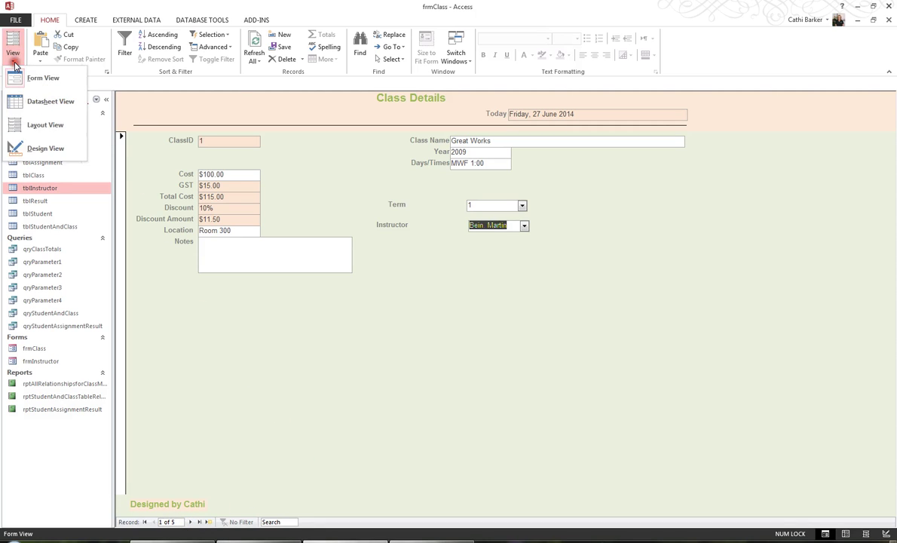
left_click(50, 148)
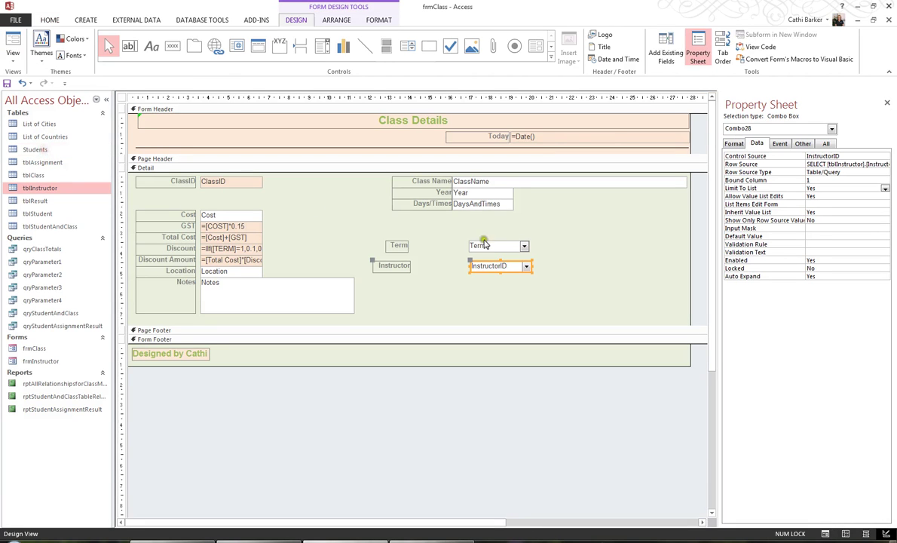
- Add another combo box to the form and have it find a record based on the value selected in it
left_click(323, 47)
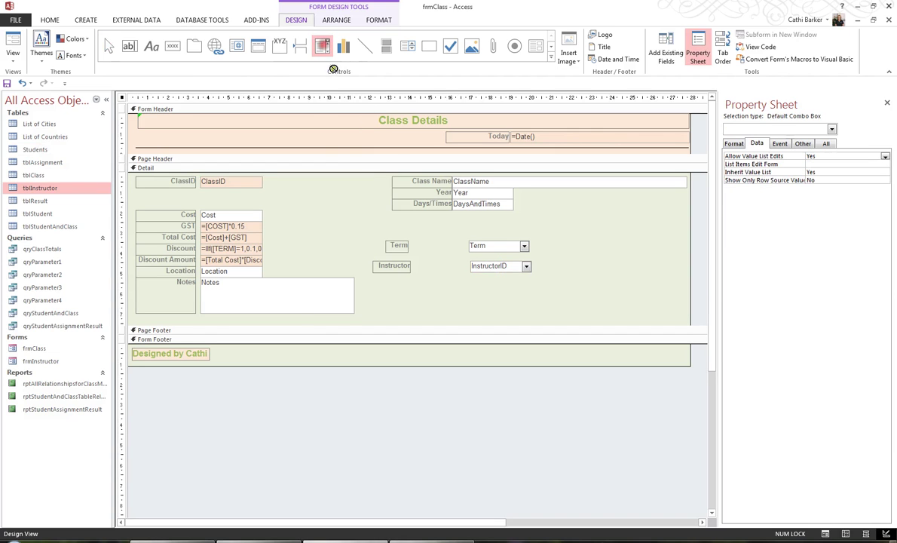
left_click(448, 265)
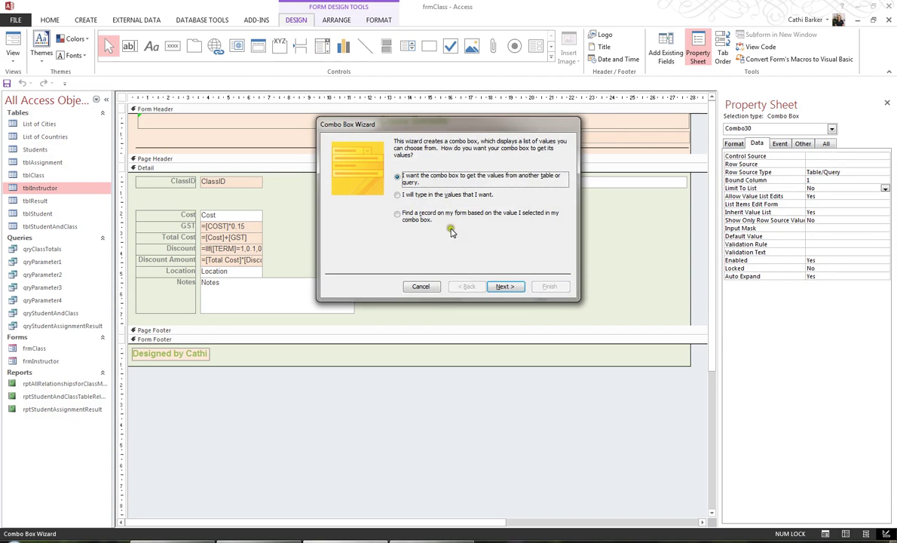
left_click(406, 220)
left_click(408, 218)
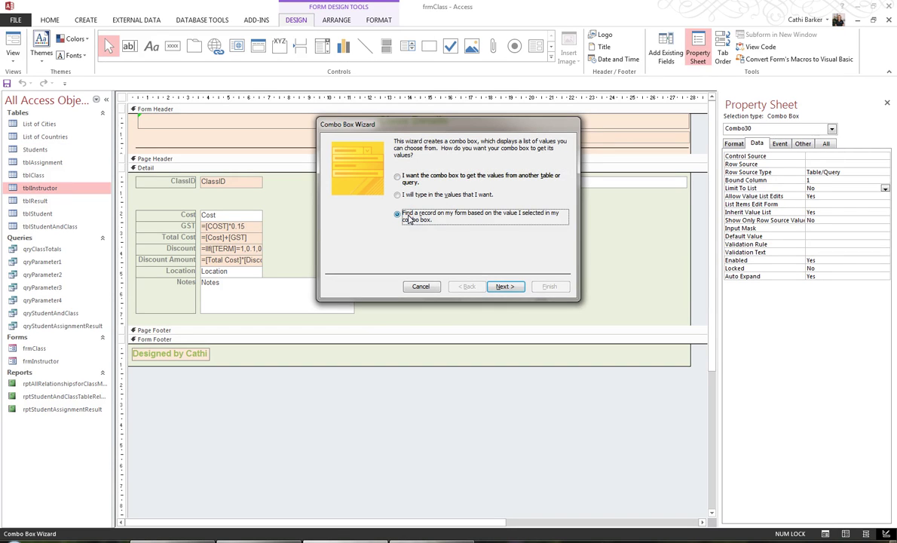
left_click(511, 291)
left_click(511, 289)
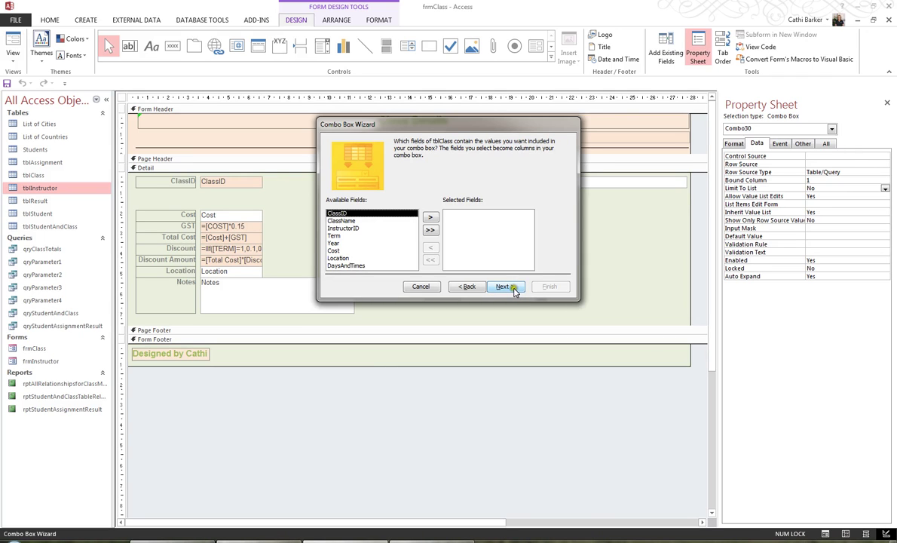
- Include the ClassID and ClassName fields of tblClass as the columns of the combo box
left_click(431, 218)
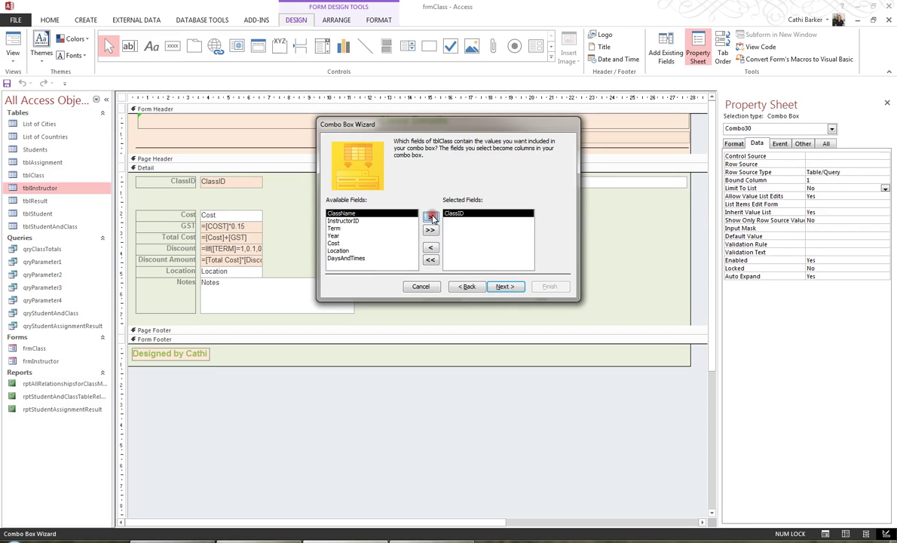
left_click(431, 218)
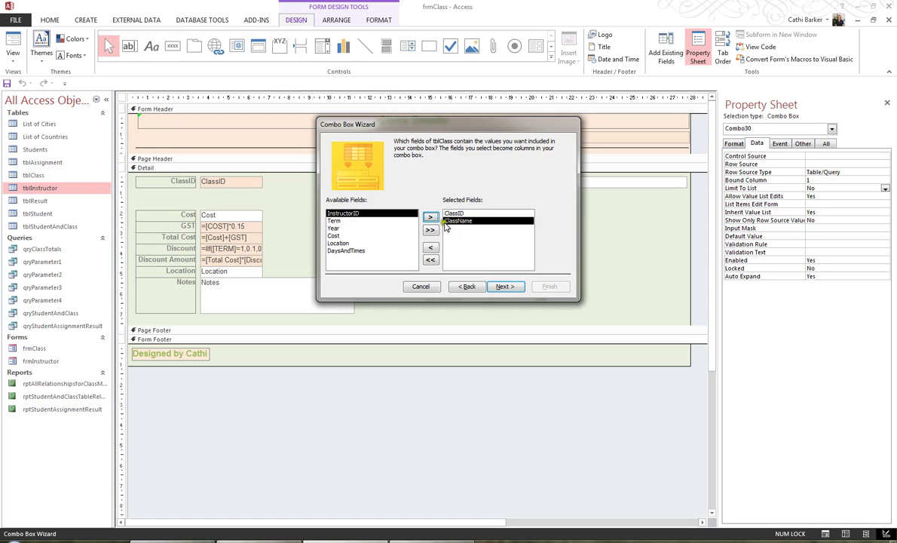
left_click(511, 287)
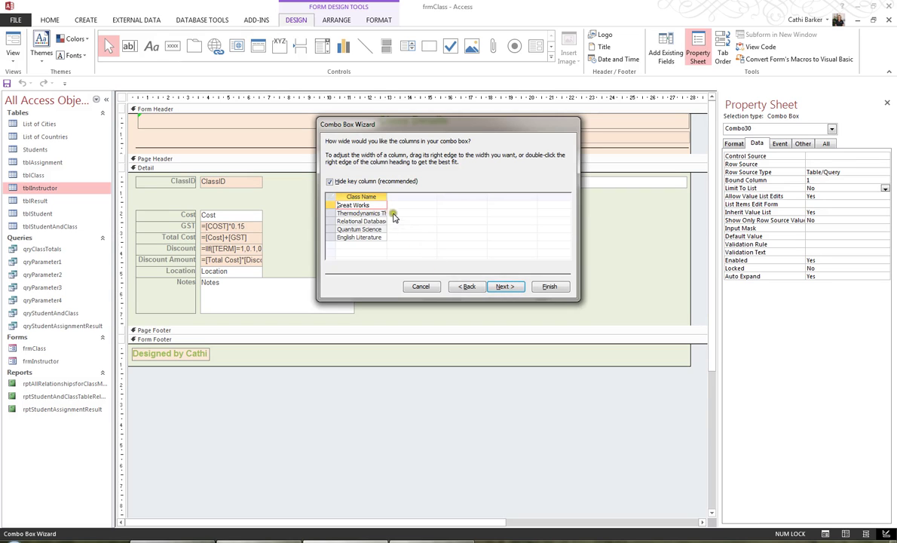
- Keep the key column hidden, widen the Class Name column to fit its entries, and finish the combo box with the label "Find a Class by Name:"
left_click(330, 182)
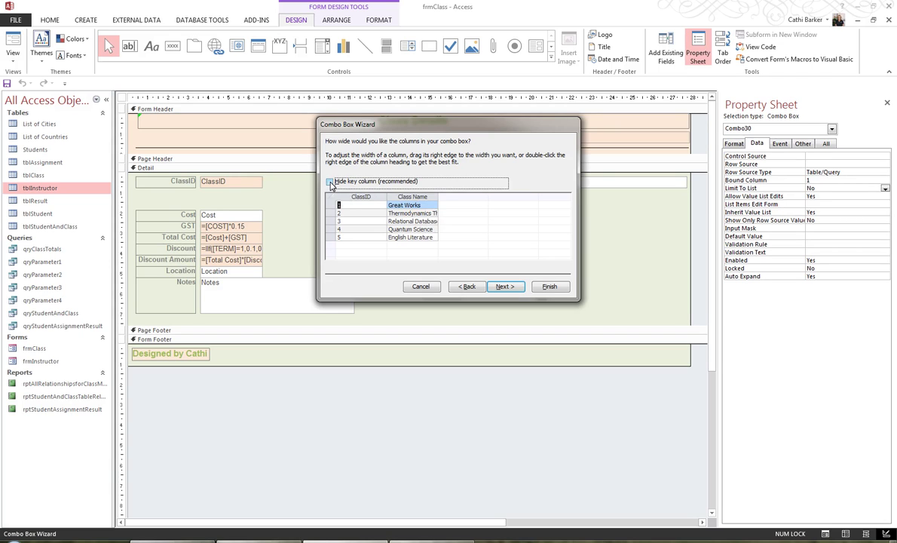
left_click(330, 181)
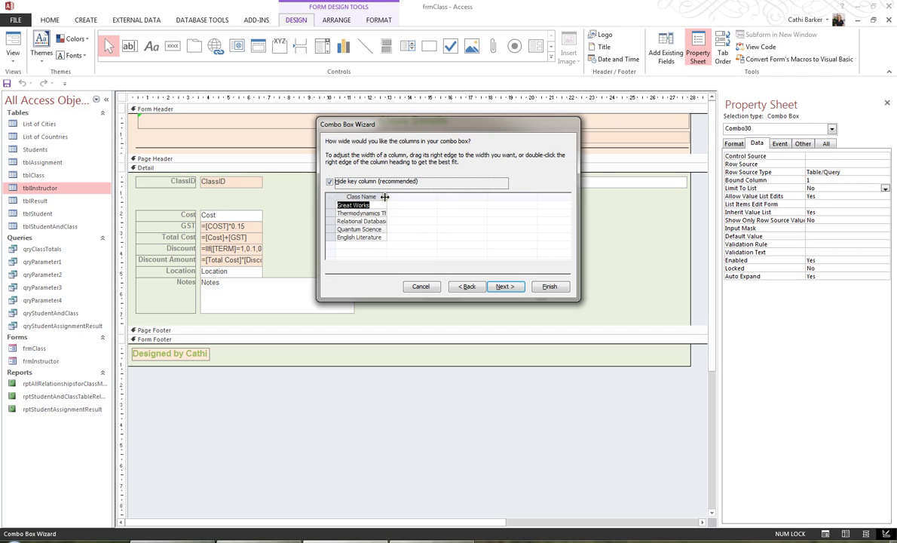
left_click_drag(385, 197, 454, 196)
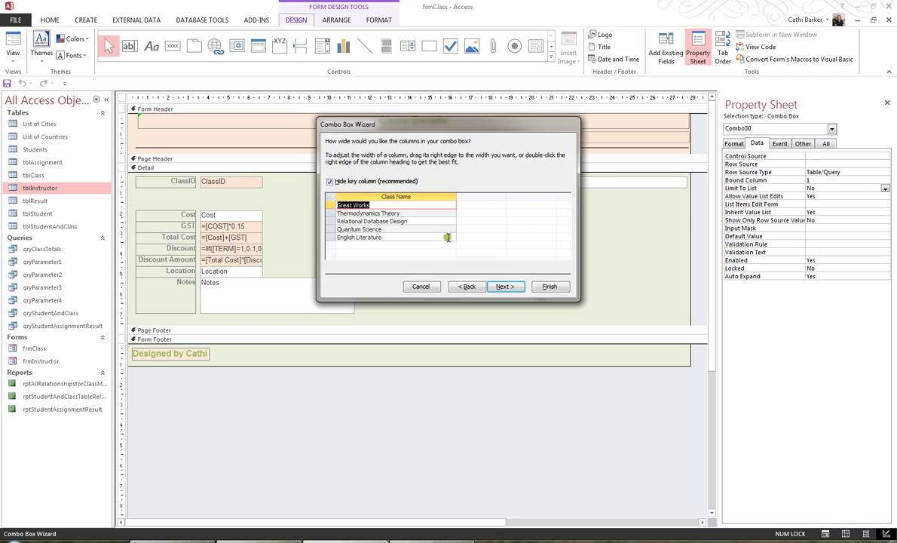
left_click(519, 290)
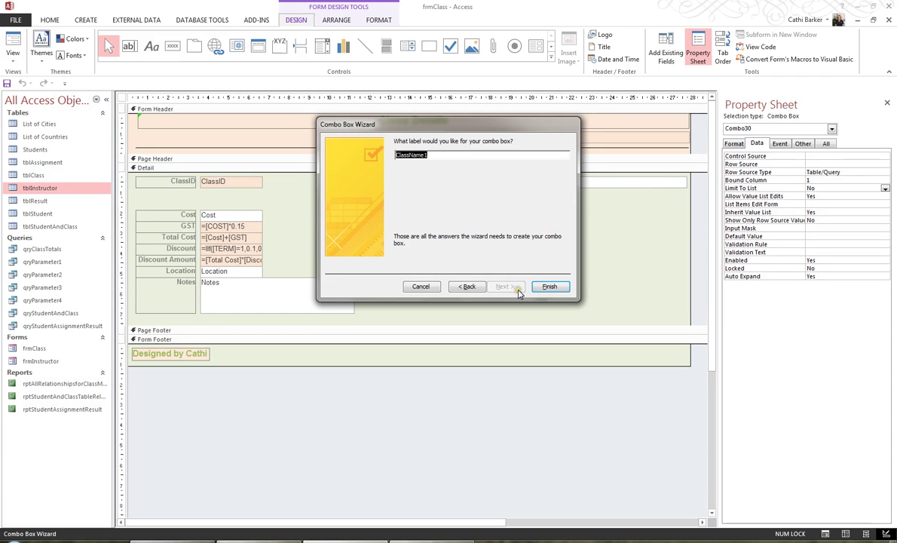
type("Find a")
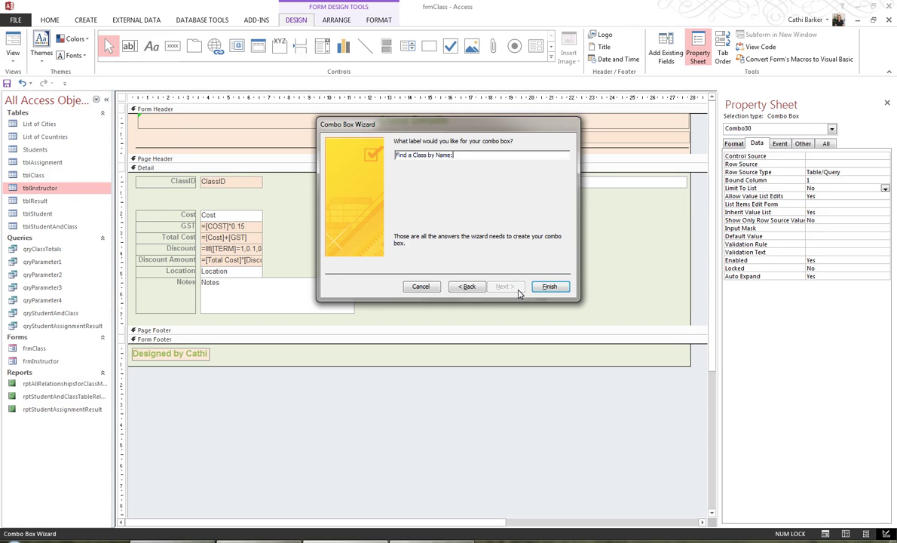
left_click(550, 288)
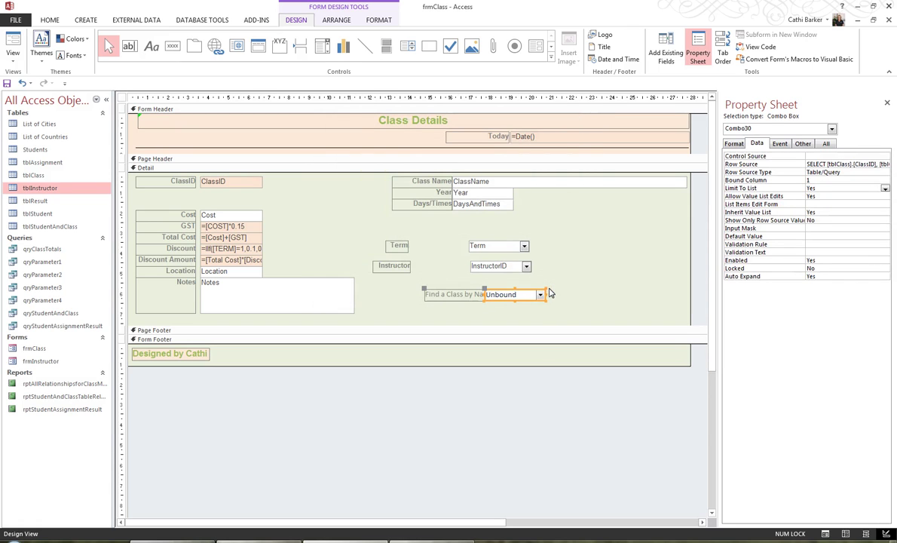
- Copy the formatting of the Instructor combo box onto the class finder combo box with Format Painter
left_click(503, 266)
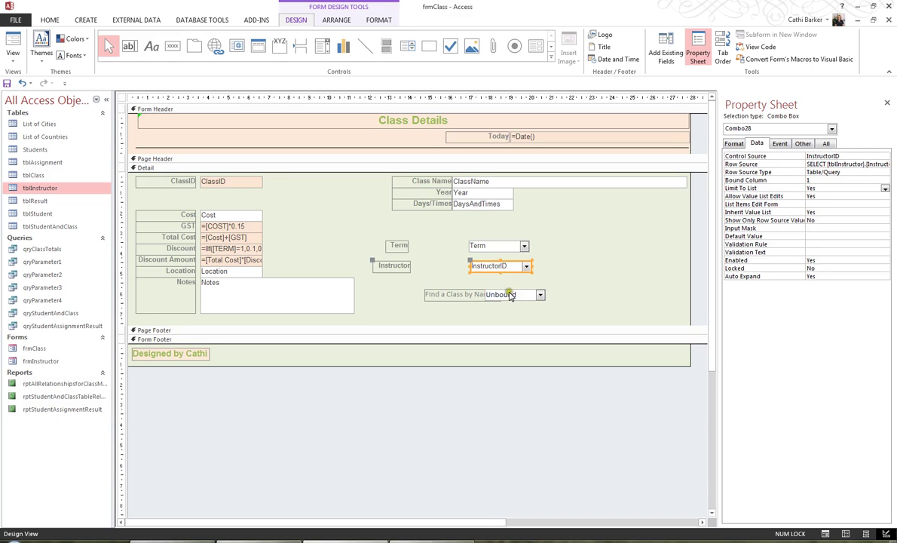
left_click(378, 20)
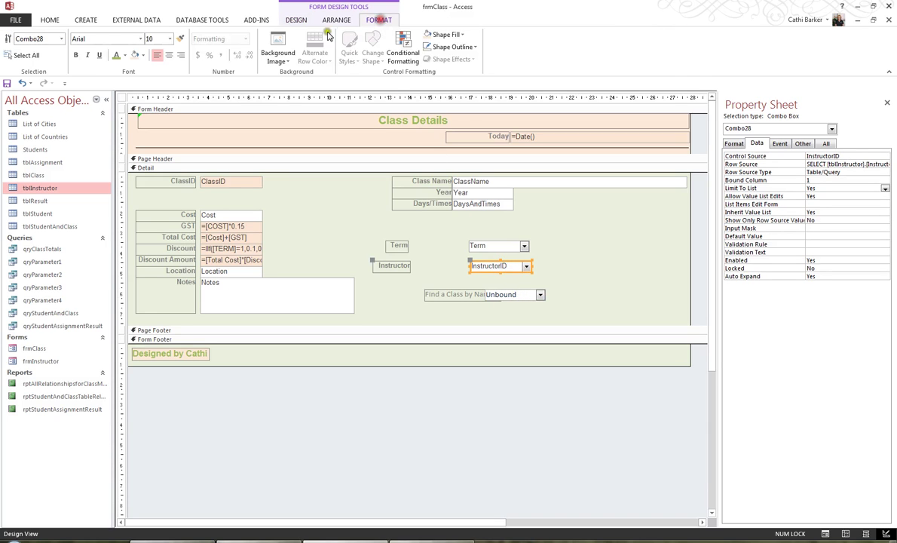
left_click(181, 40)
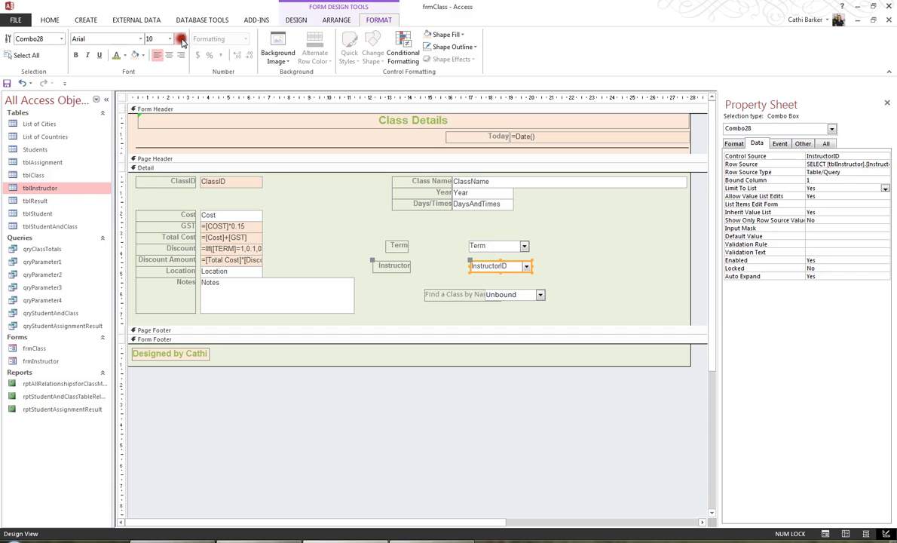
left_click(527, 297)
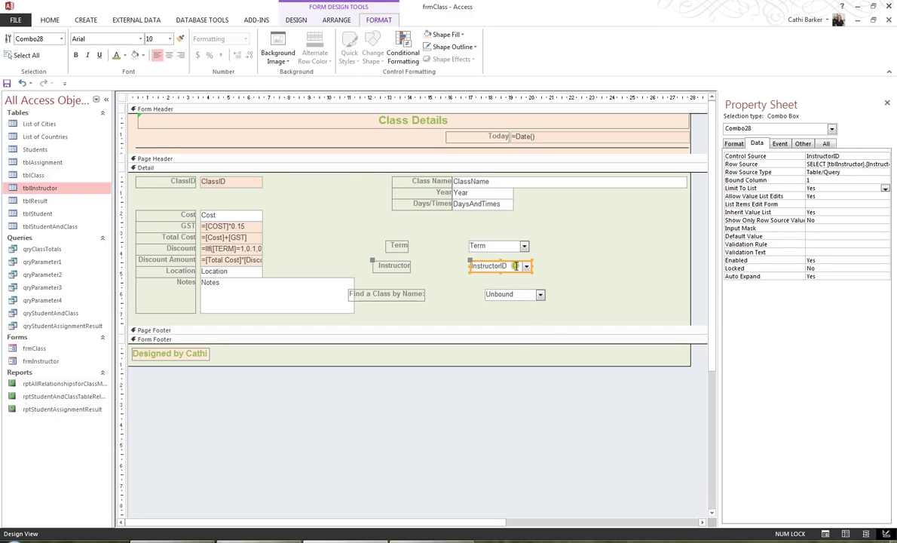
- Move the class finder into the Form Header below the title and widen its box on both sides, starting right beside its label
left_click_drag(386, 294, 175, 141)
left_click(289, 140)
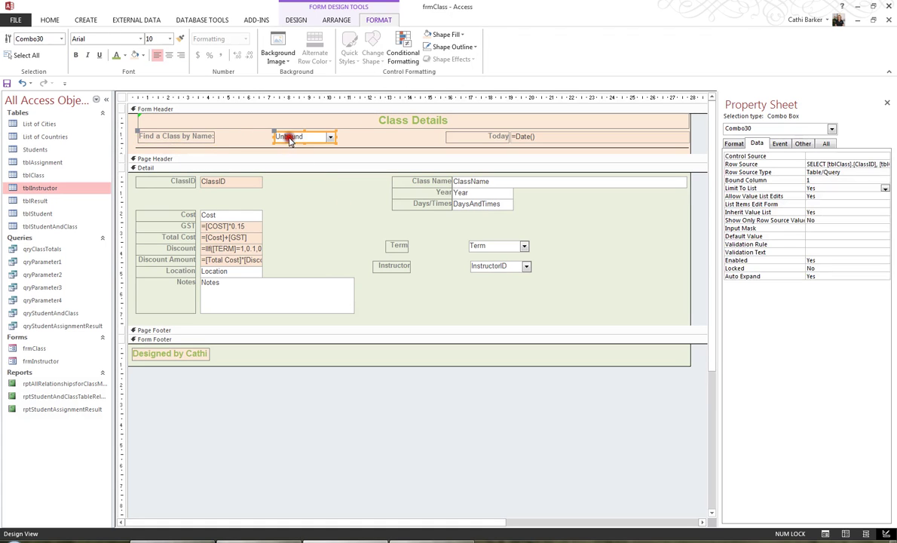
left_click_drag(274, 136, 214, 137)
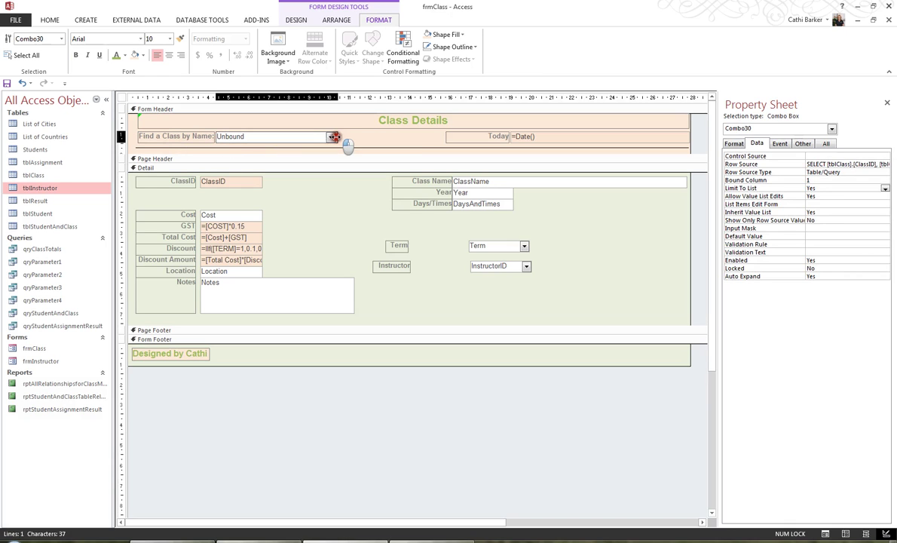
left_click_drag(336, 136, 369, 137)
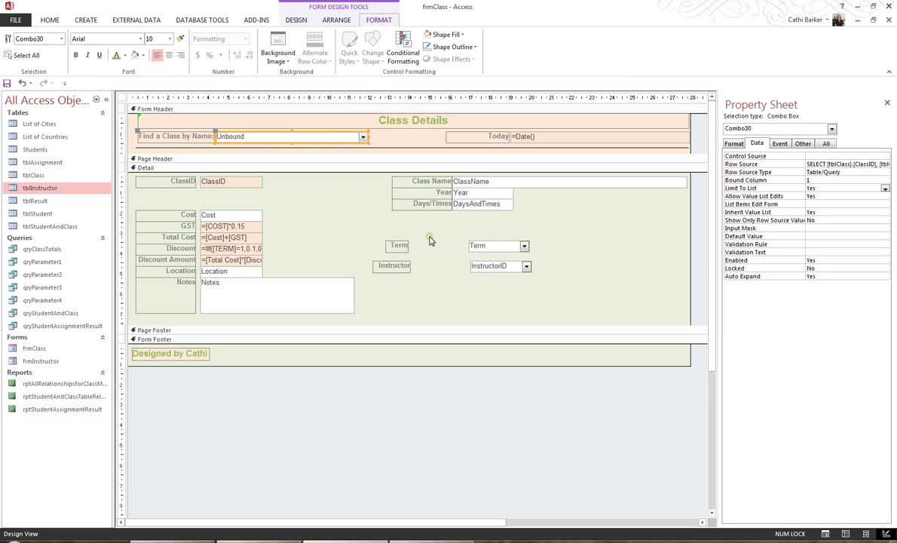
left_click(505, 304)
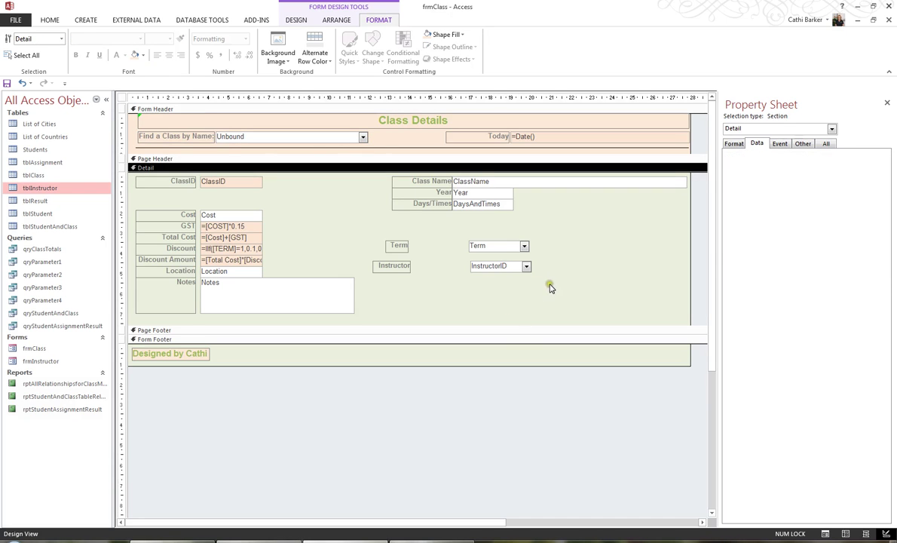
- Test the class finder in Form View by selecting Quantum Science, Relational Database Design and Great Works
left_click(49, 21)
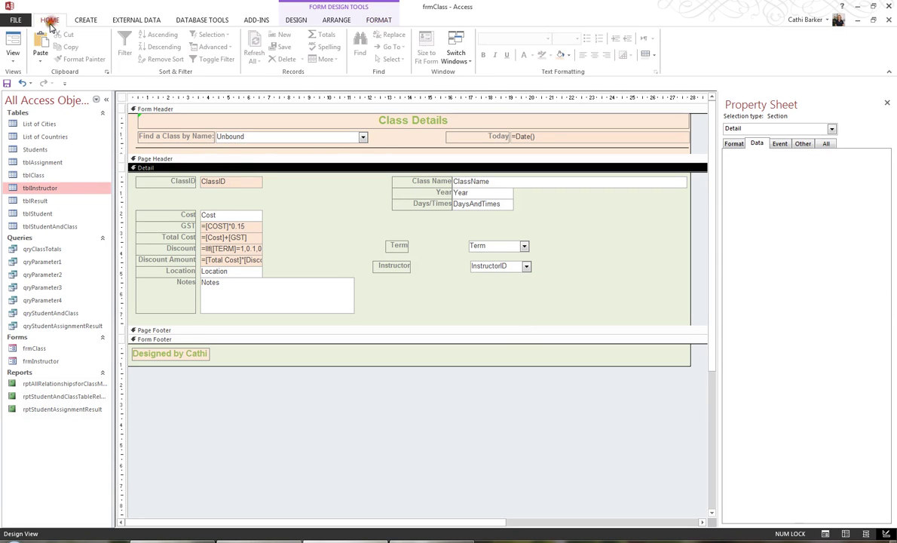
left_click(12, 46)
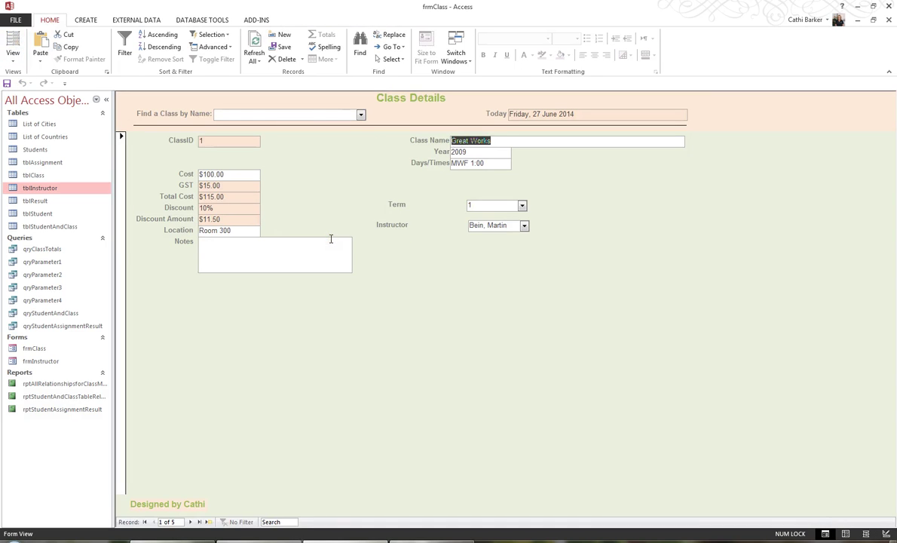
left_click(361, 115)
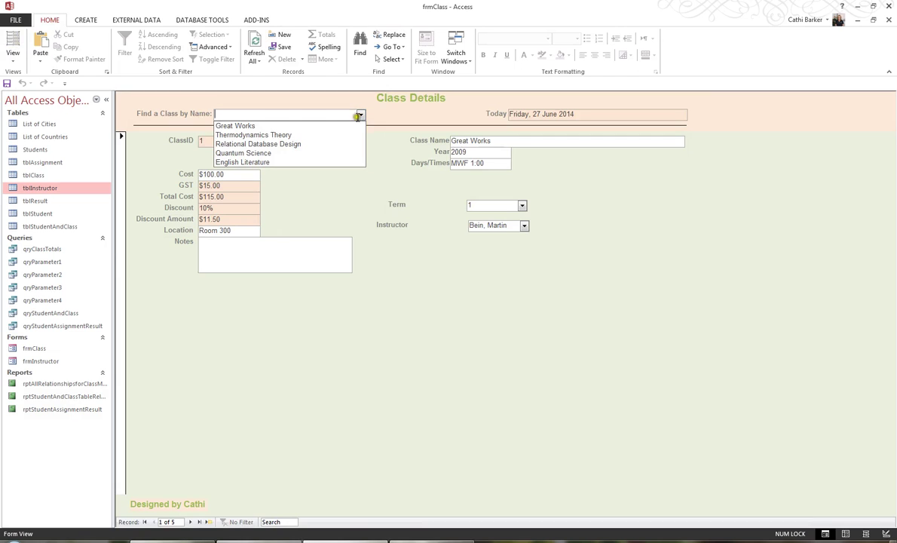
left_click(334, 153)
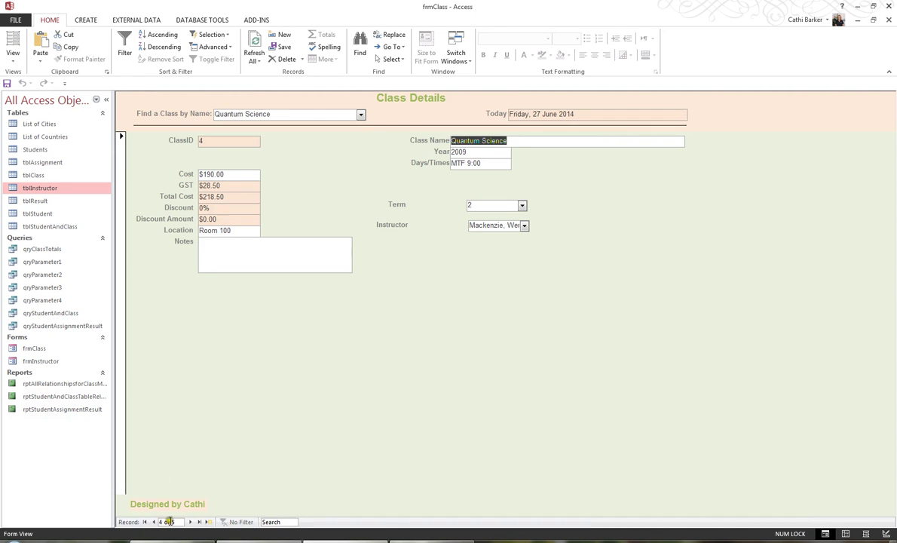
left_click(361, 116)
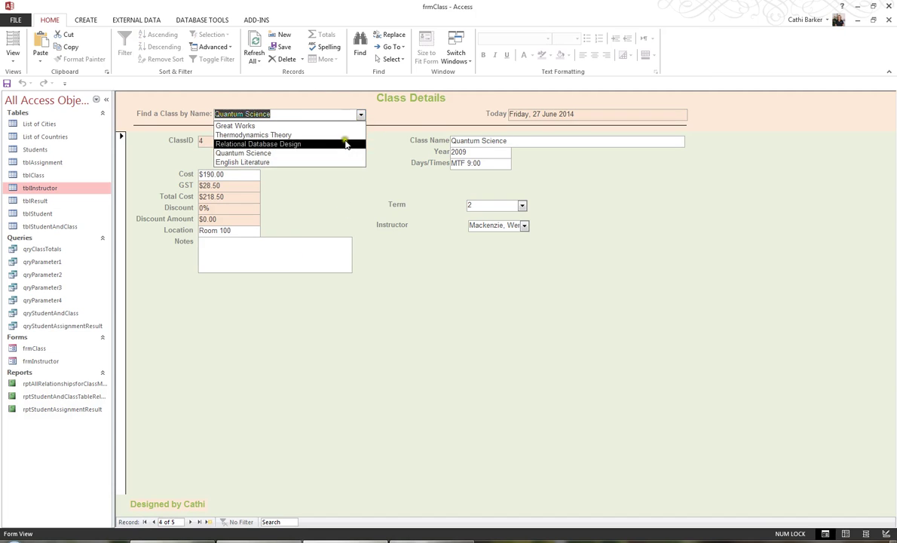
left_click(345, 144)
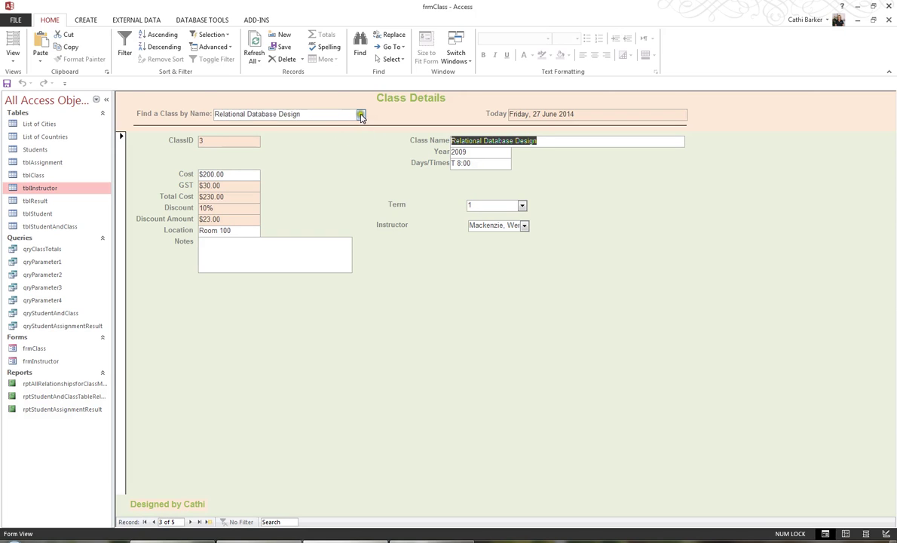
left_click(361, 115)
left_click(343, 126)
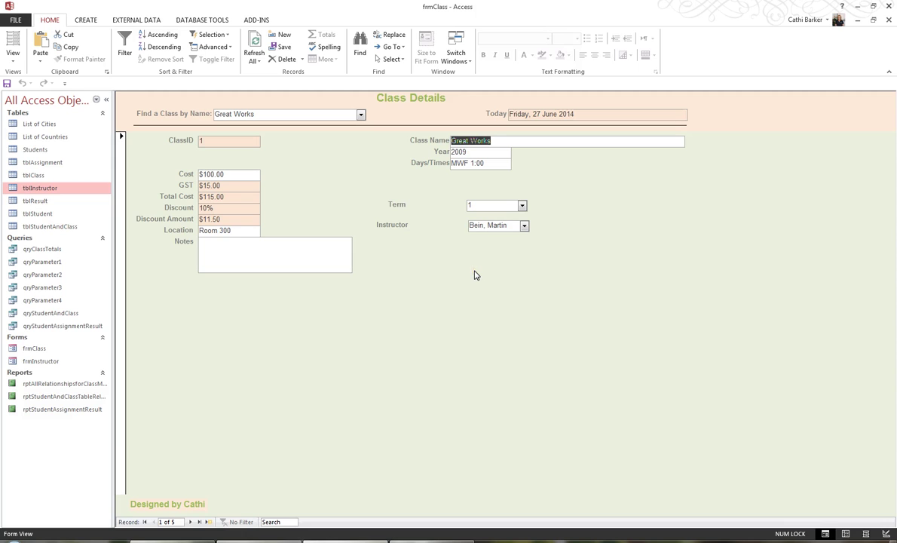
- Return to Design View and move the Term combo box with its label under ClassID
left_click(13, 57)
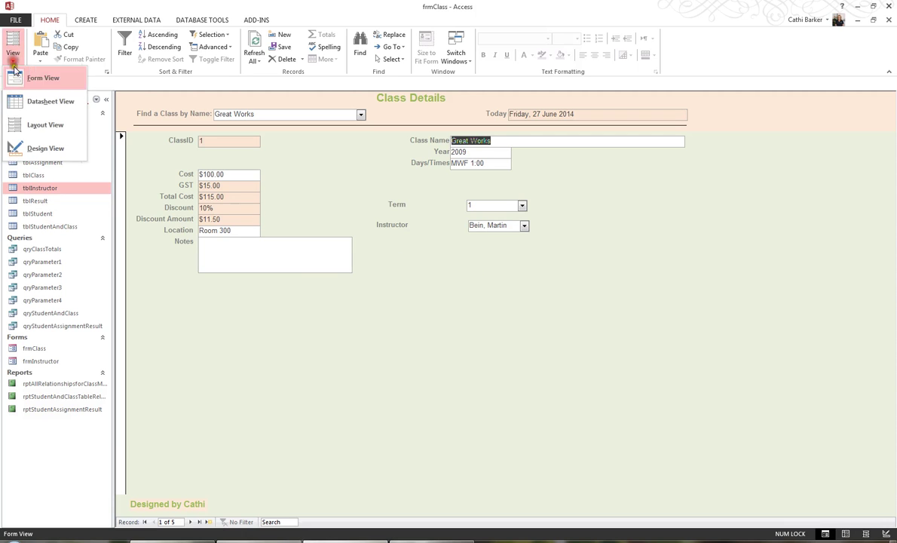
left_click(40, 150)
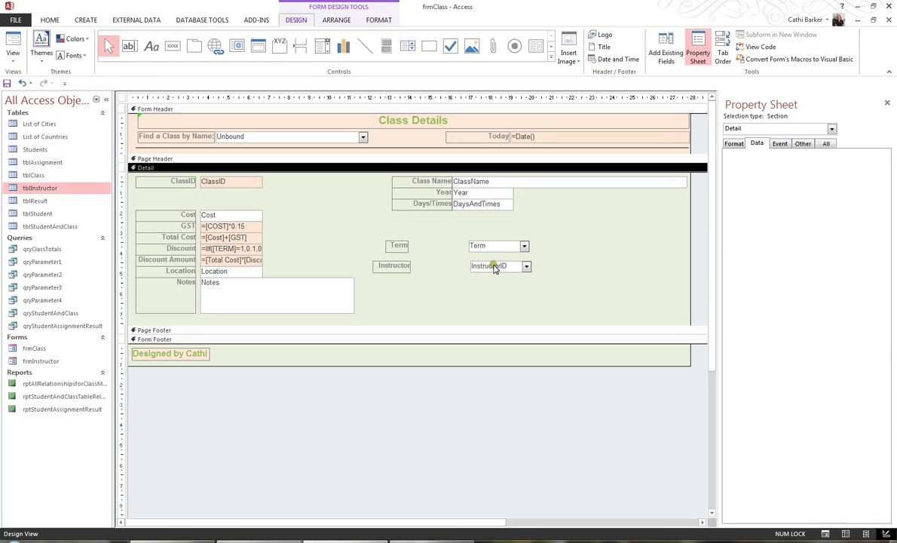
left_click_drag(491, 254, 215, 198)
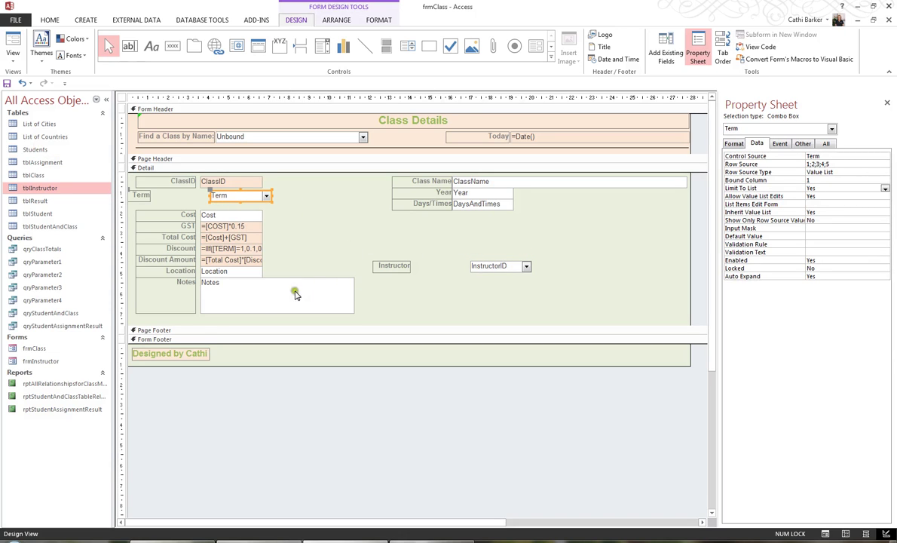
- Shift the block of controls from Cost through Notes down to make room beneath the Term combo box
left_click_drag(196, 326, 241, 212)
key("Down")
key("Down")
key("Down")
key("Down")
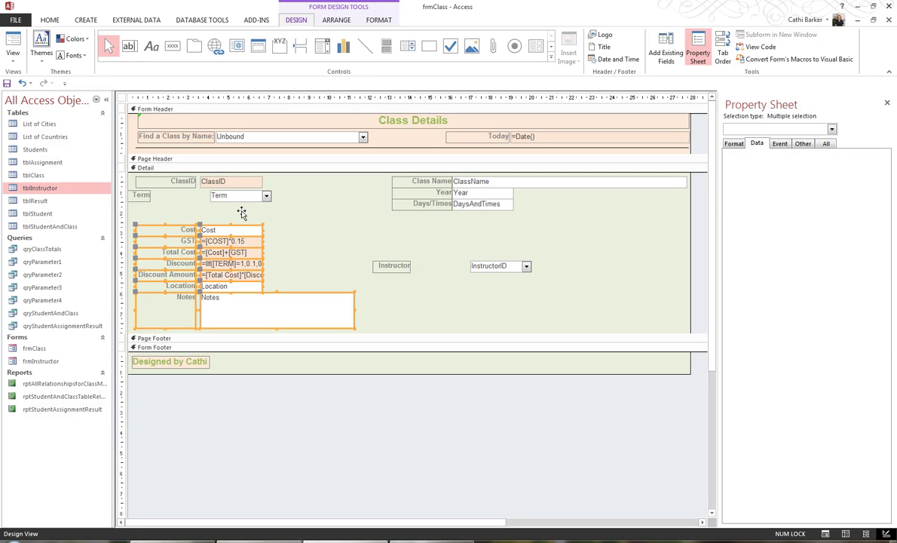
- Move the Instructor combo box beneath Term and align the ClassID, Term and Instructor labels to the right
left_click_drag(480, 265, 126, 168)
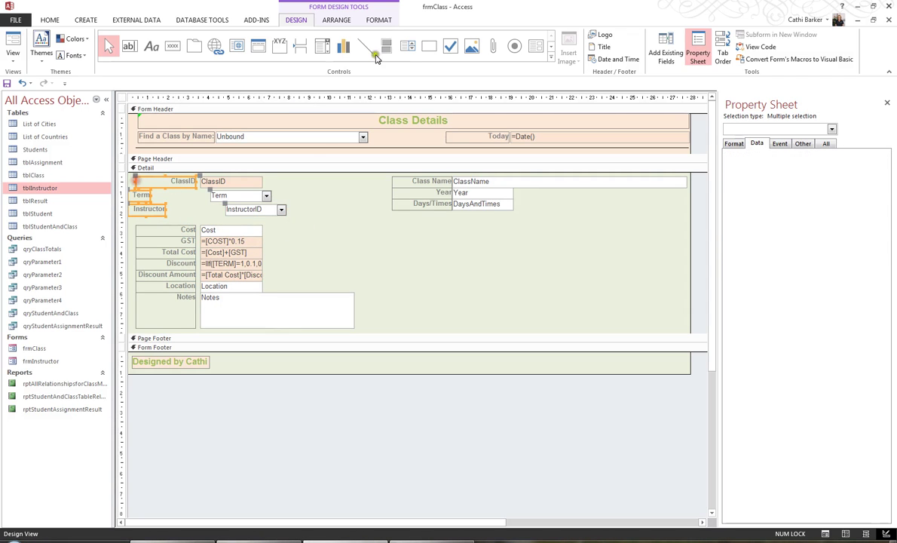
left_click(334, 21)
left_click(533, 53)
left_click(520, 98)
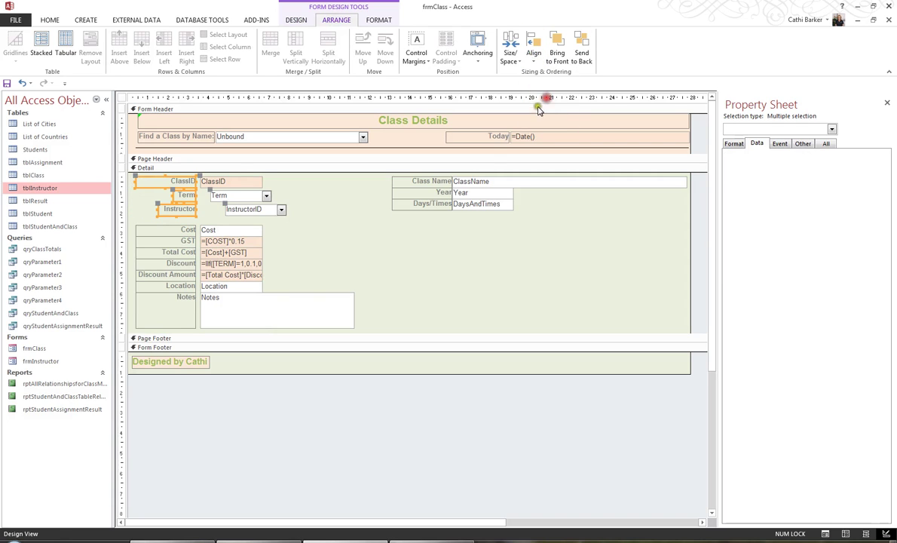
- Size the ClassID, Term and Instructor labels to the widest and align their left edges
left_click(510, 51)
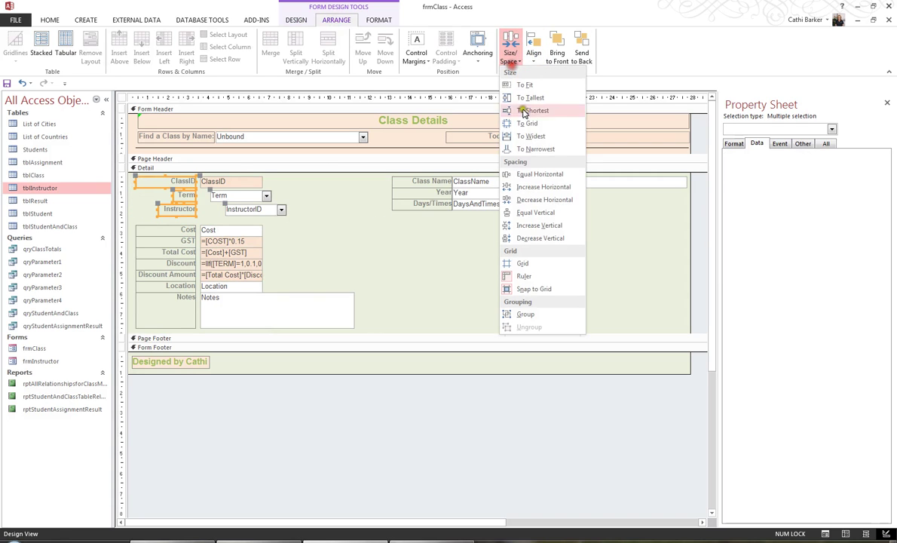
left_click(531, 149)
left_click(533, 46)
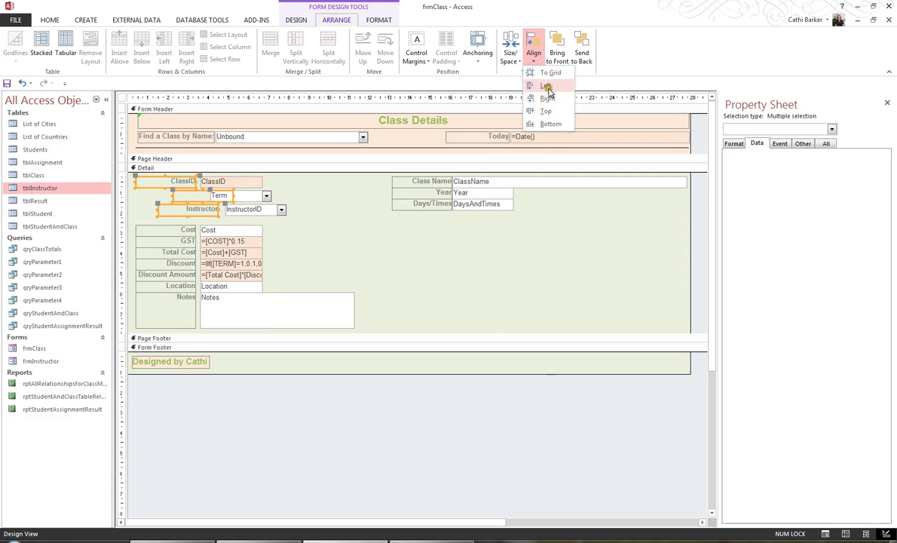
left_click(548, 89)
- Try sizing the ClassID, Term and InstructorID fields to the widest, and undo the resize
left_click_drag(326, 218, 236, 181)
left_click(510, 52)
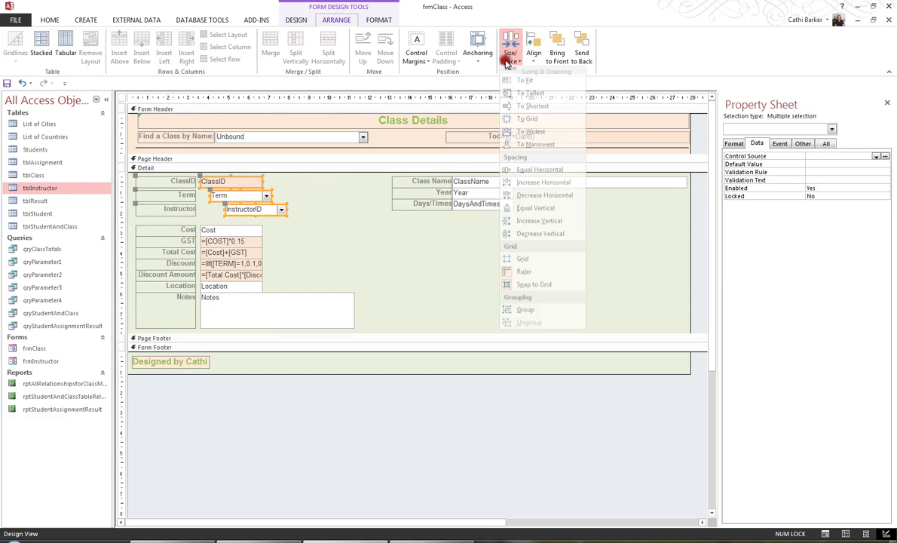
left_click(544, 136)
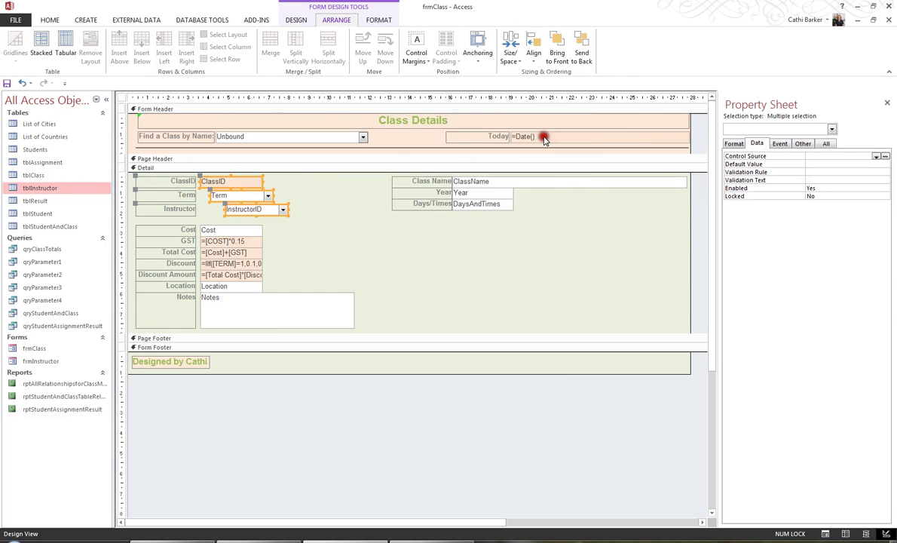
left_click(23, 83)
- Size the ClassID, Term and InstructorID fields to the narrowest and align their left edges
left_click(510, 52)
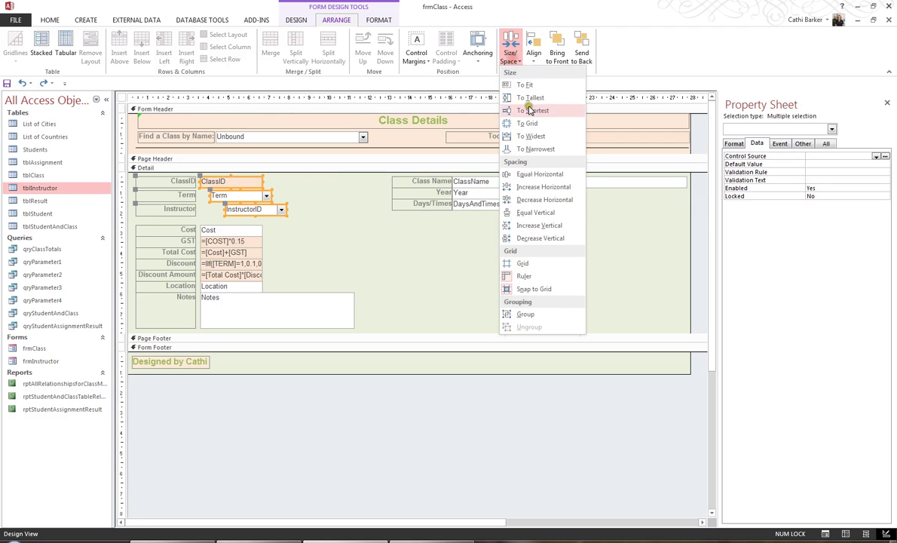
left_click(525, 146)
left_click(533, 47)
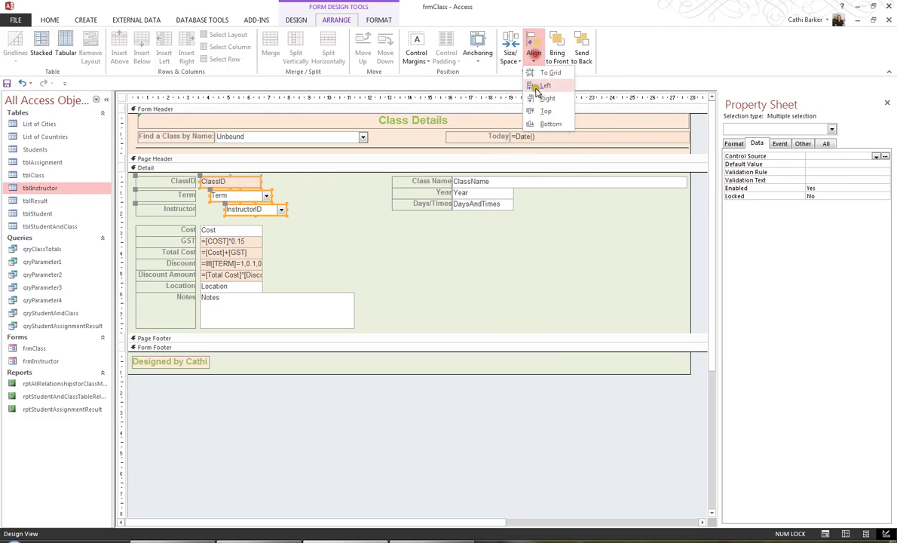
left_click(535, 86)
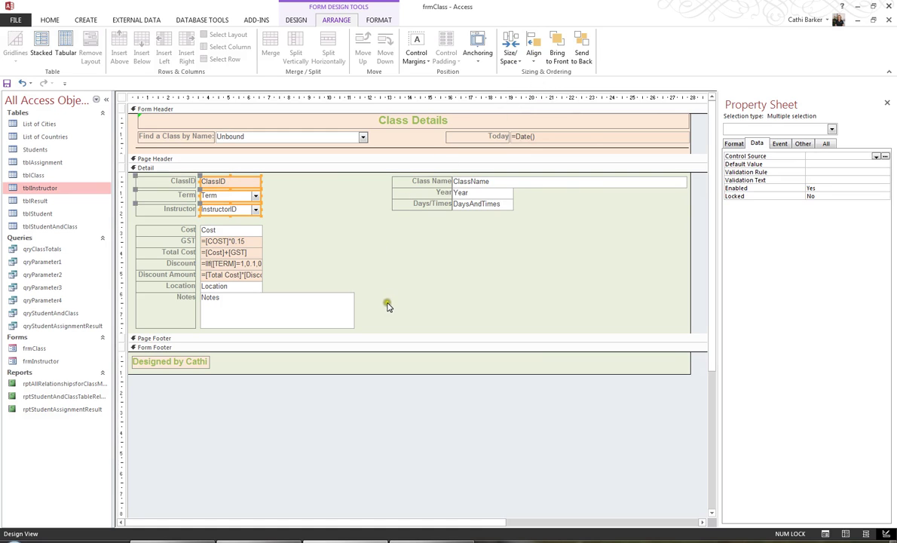
- Align the column of labels and fields from ClassID through Notes to the top and shorten the Detail section slightly
left_click_drag(388, 306, 167, 183)
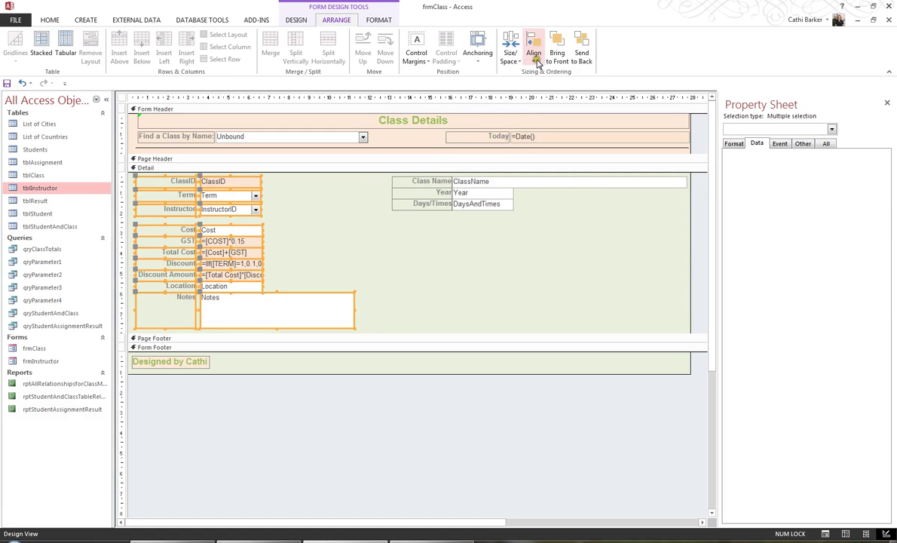
left_click(533, 47)
left_click(554, 111)
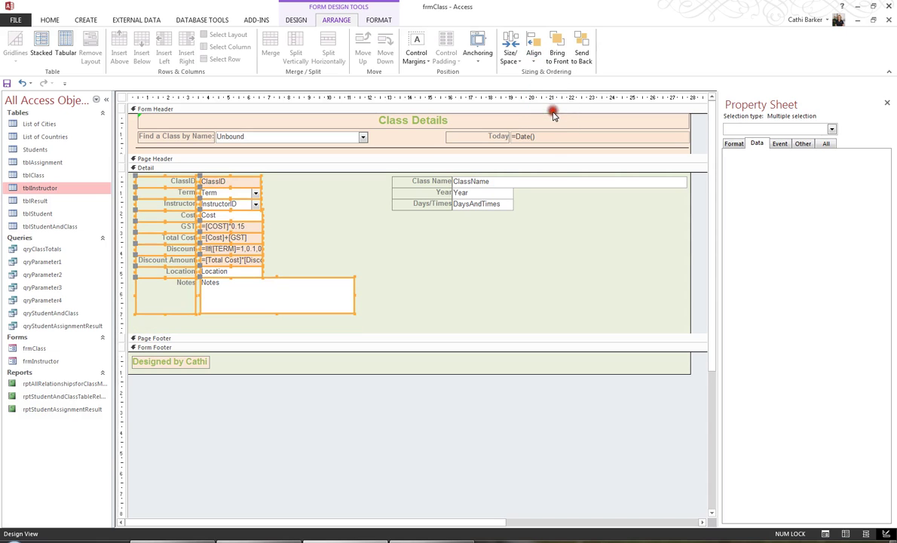
left_click(422, 248)
left_click_drag(463, 333, 463, 322)
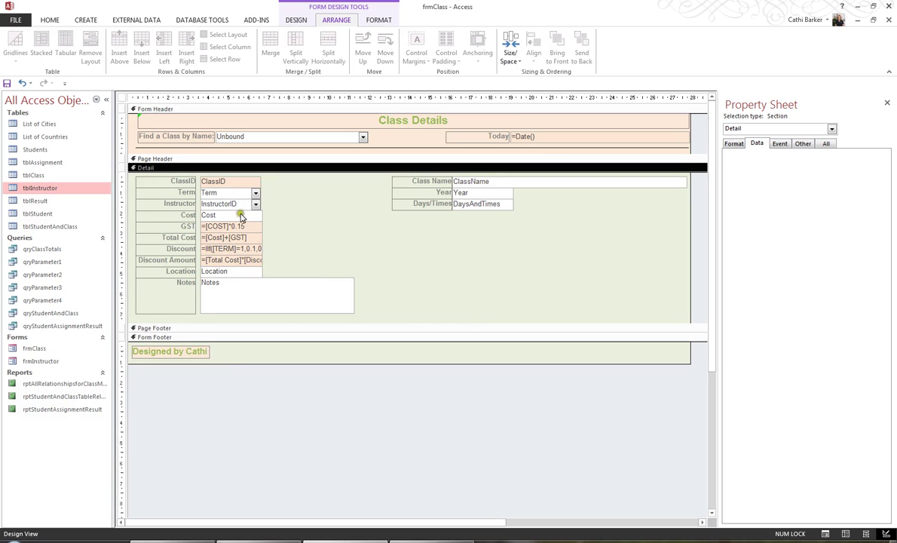
- Open the tab order for the Detail section and move Term directly after ClassName
right_click(434, 267)
left_click(473, 285)
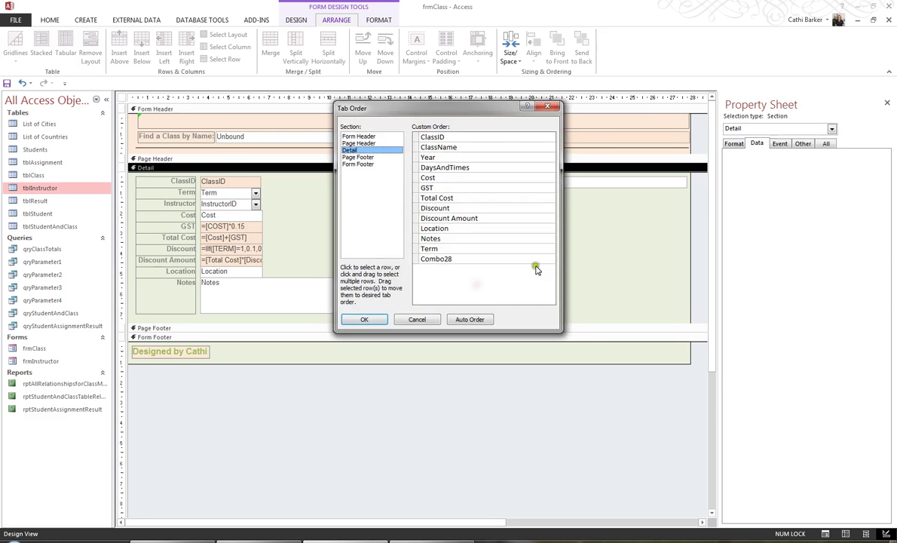
left_click_drag(498, 112, 516, 238)
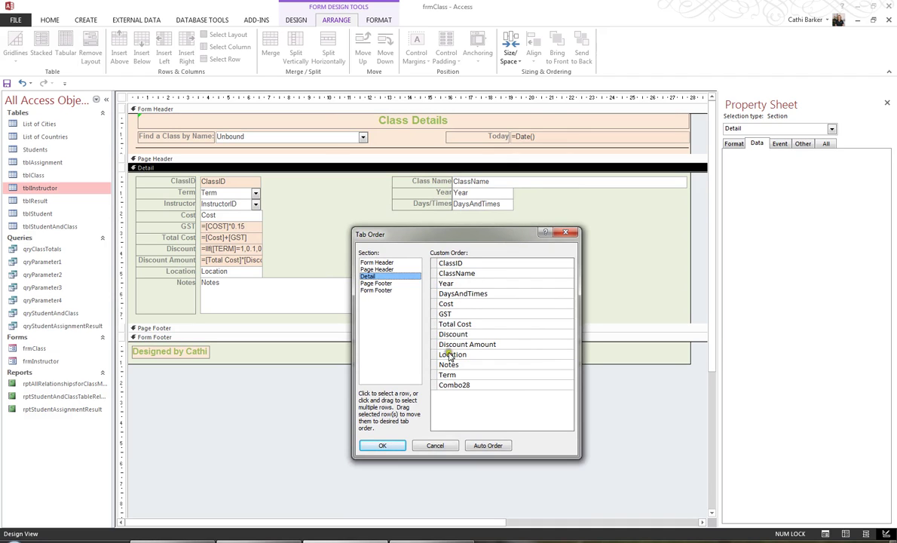
left_click(434, 375)
left_click_drag(434, 381, 443, 282)
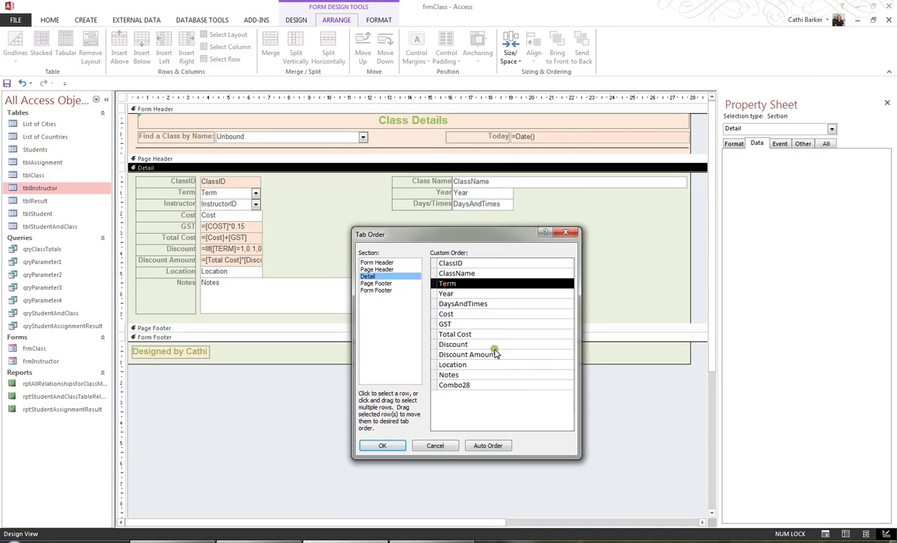
- Move Combo28 directly after Year in the Detail section's tab order and accept the new order
left_click(479, 388)
left_click(474, 386)
left_click(432, 386)
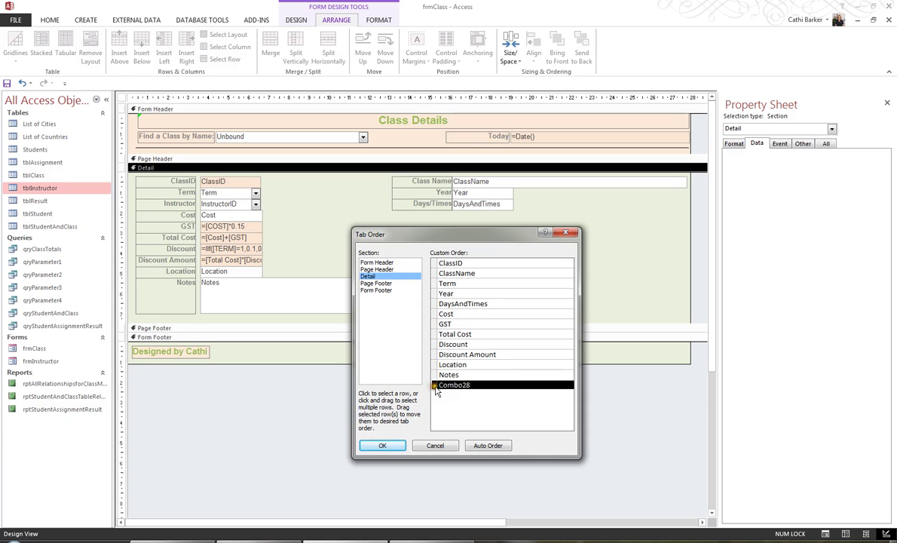
left_click_drag(433, 384, 439, 304)
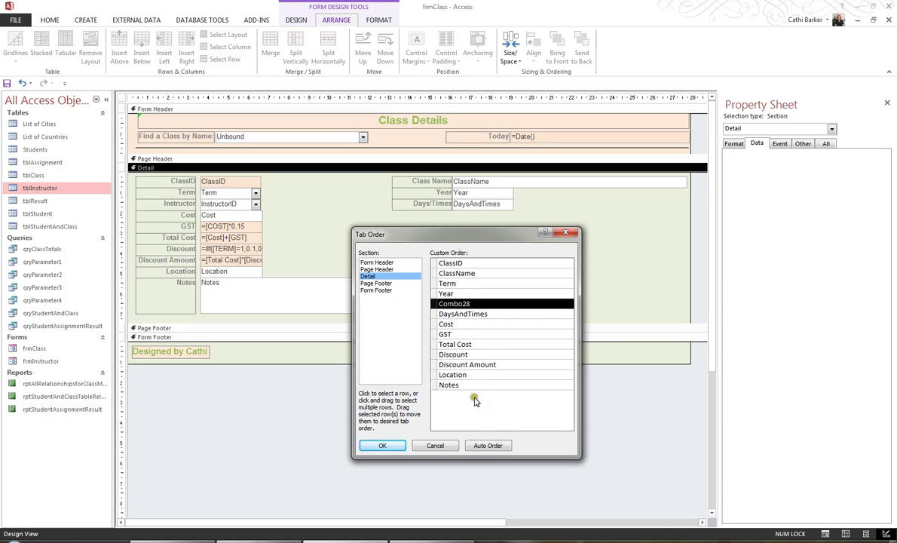
left_click(381, 445)
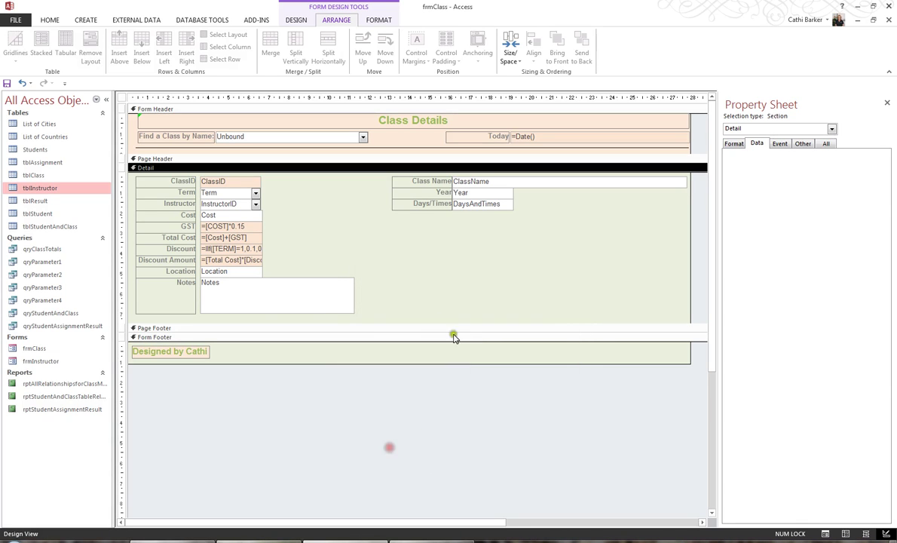
- Rename the Instructor combo box as InstructorID in its Name property
left_click(237, 205)
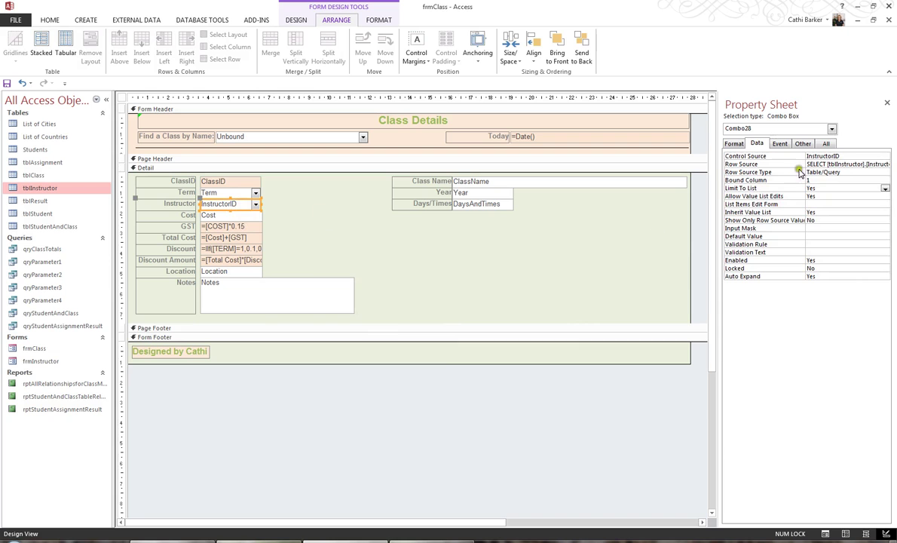
left_click(825, 143)
left_click(876, 196)
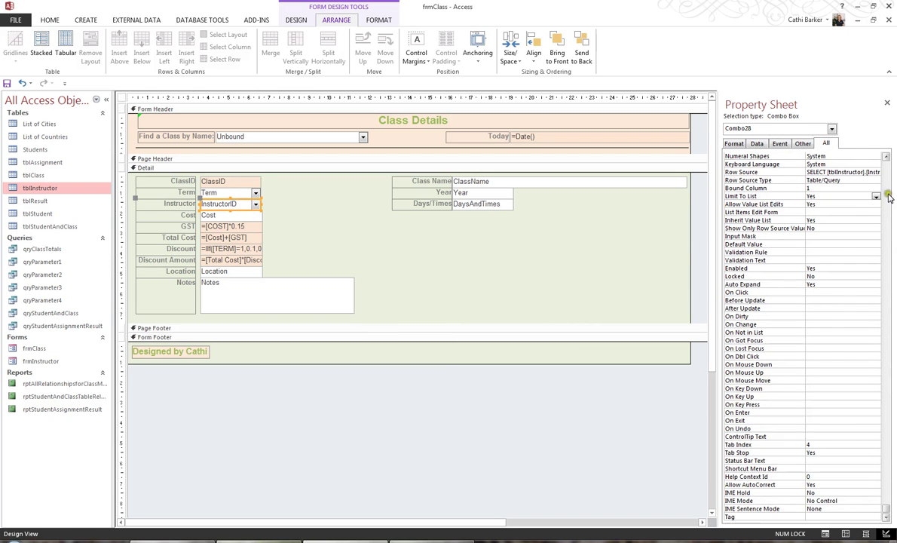
left_click(887, 169)
left_click_drag(893, 215, 887, 164)
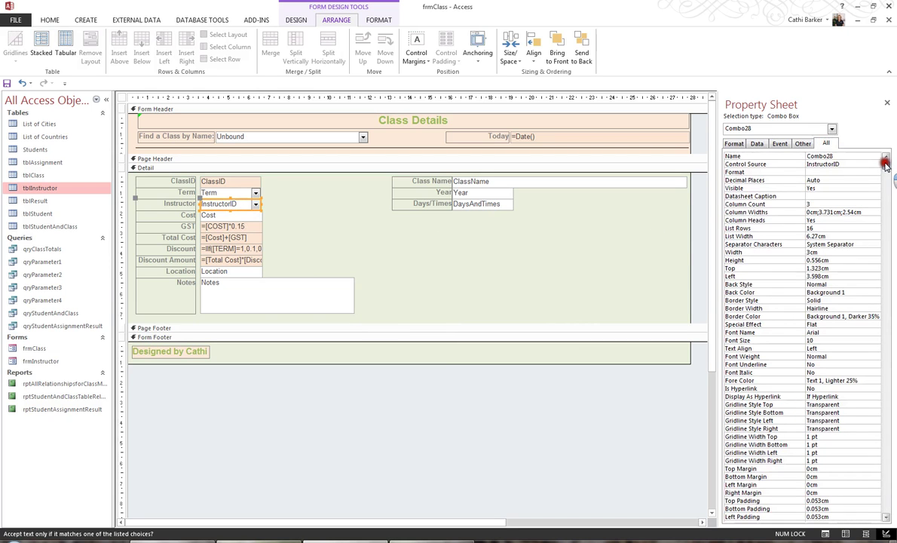
double_click(846, 156)
type("InstructorID")
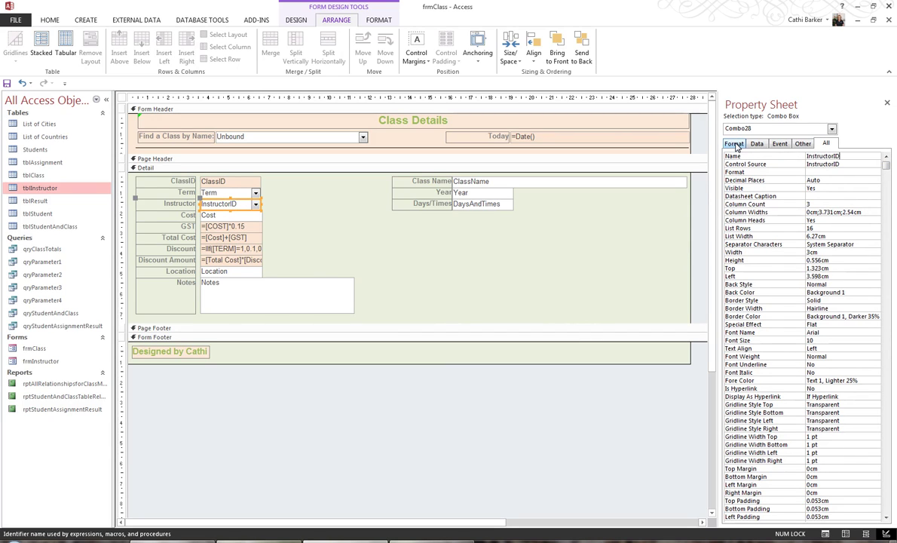
key("Tab")
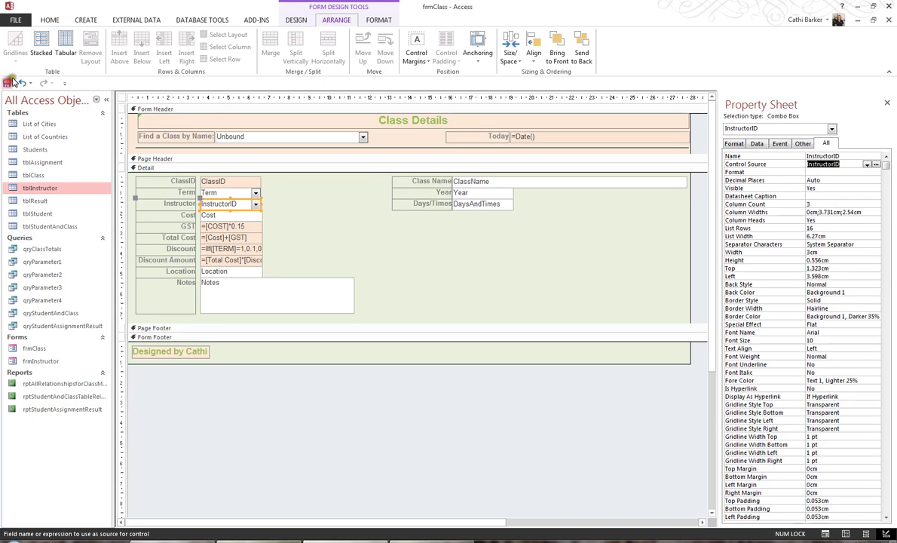
- Display the class form in Form View and step through its fields from Class Name to Notes to test the tab order
left_click(49, 19)
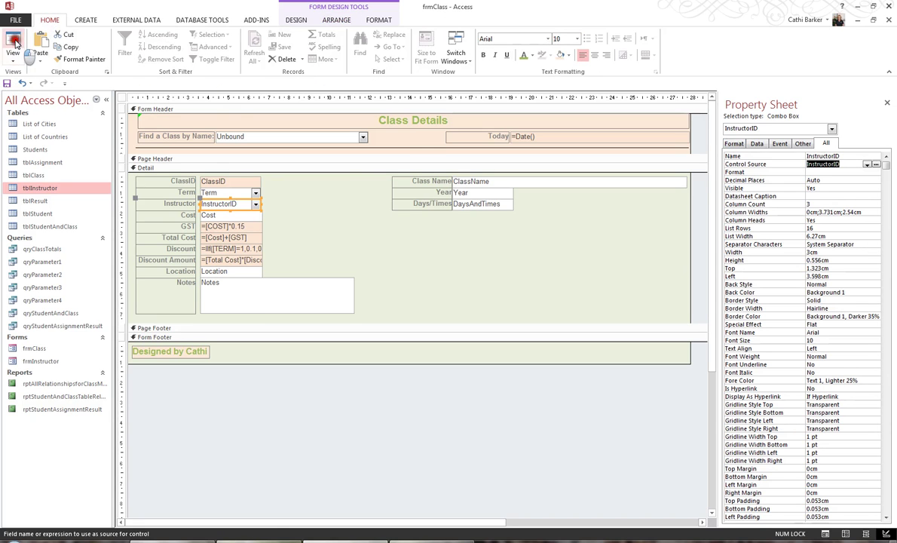
left_click(13, 41)
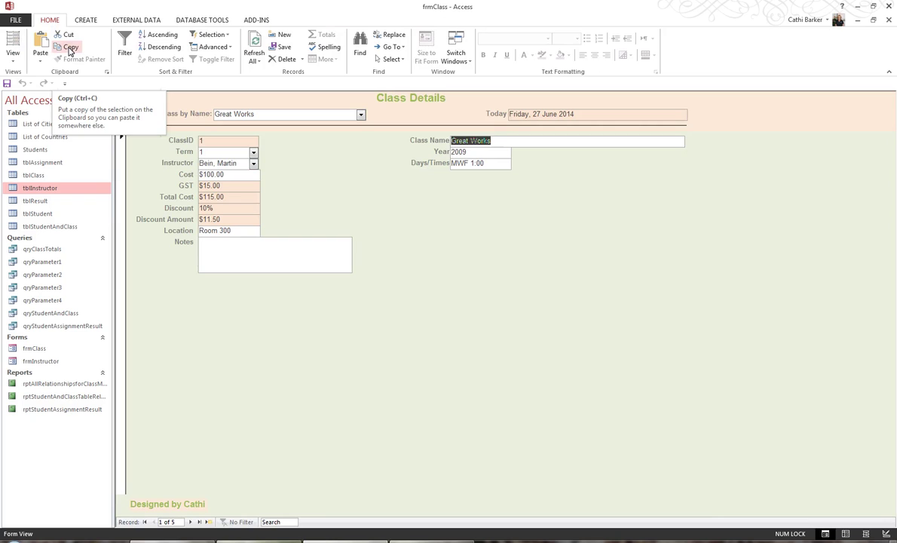
key("Tab")
key("Tab")
key("Tab")
key("Tab")
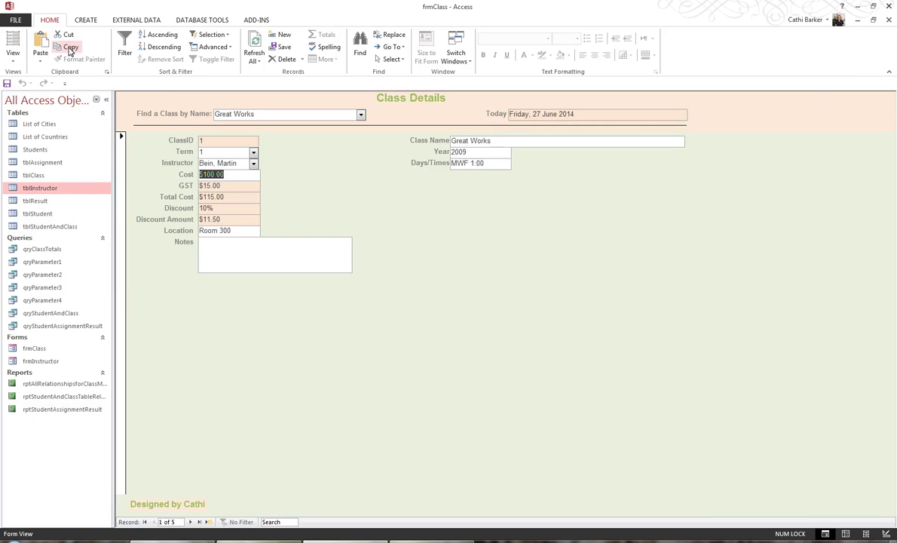
key("Tab")
key("Tab")
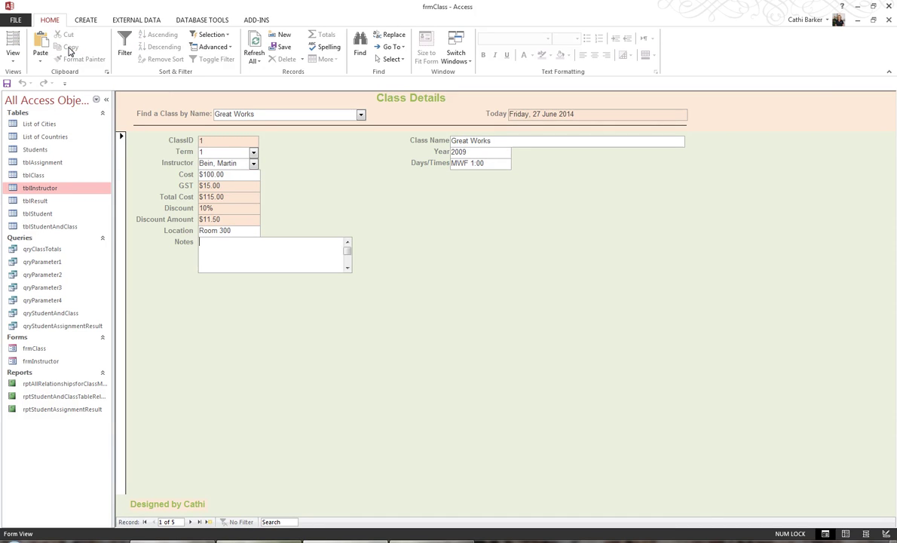